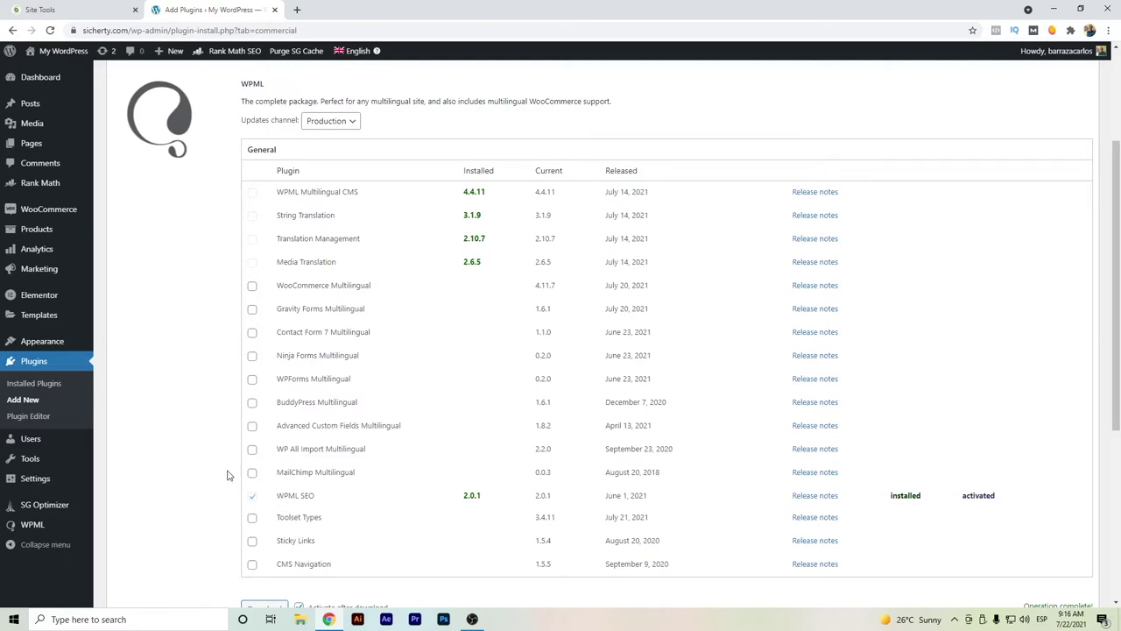
Step: Scroll the Commercial plugin list to confirm WPML SEO 2.0.1 is installed and active
scroll(219, 471, "up", 2)
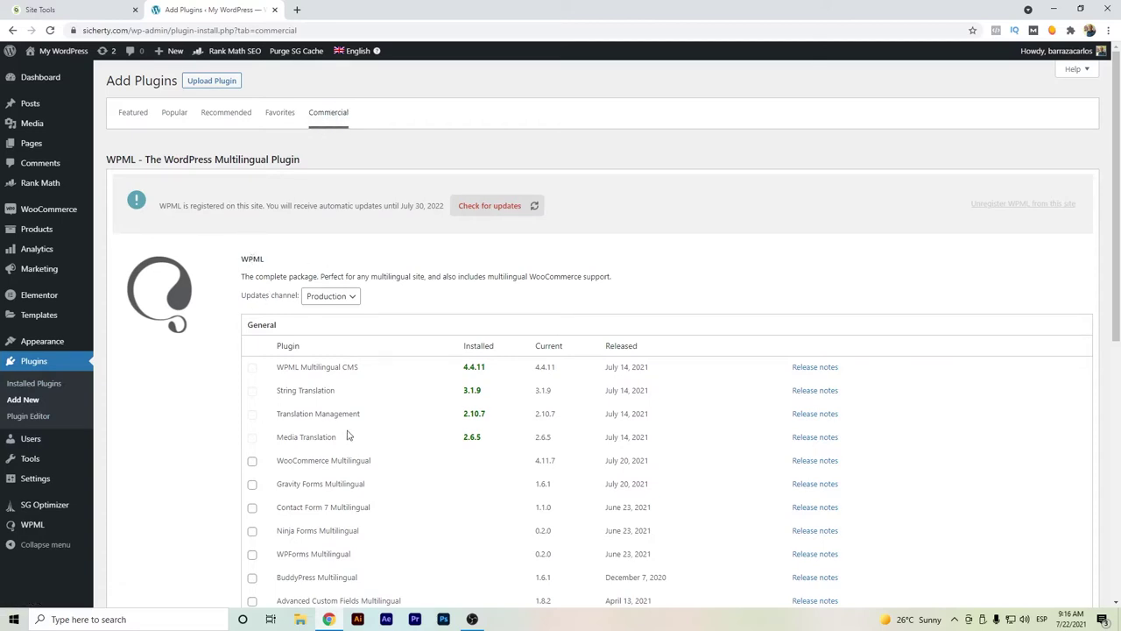
scroll(345, 432, "down", 5)
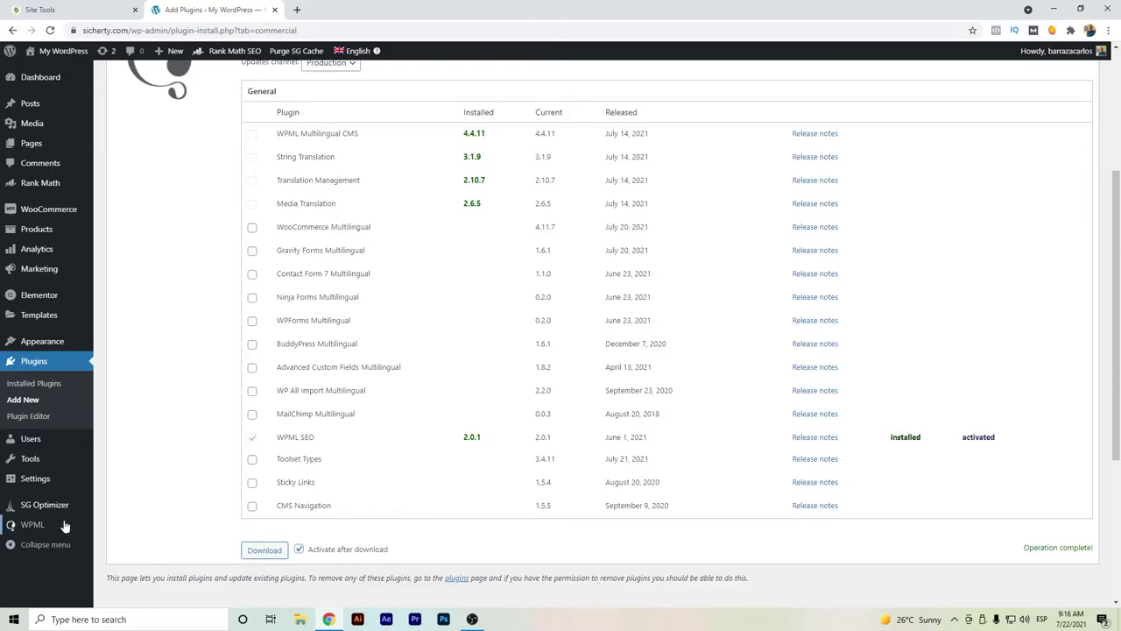
Step: Set the WPML language URL format to 'Different languages in directories' and save it
mouse_move(63, 526)
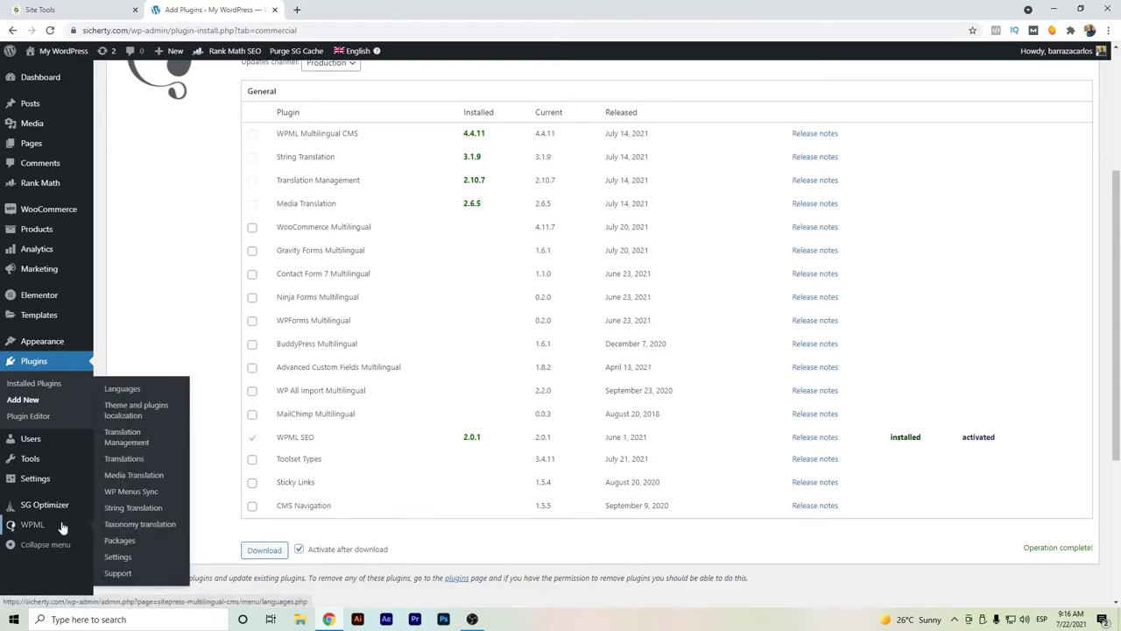
left_click(149, 393)
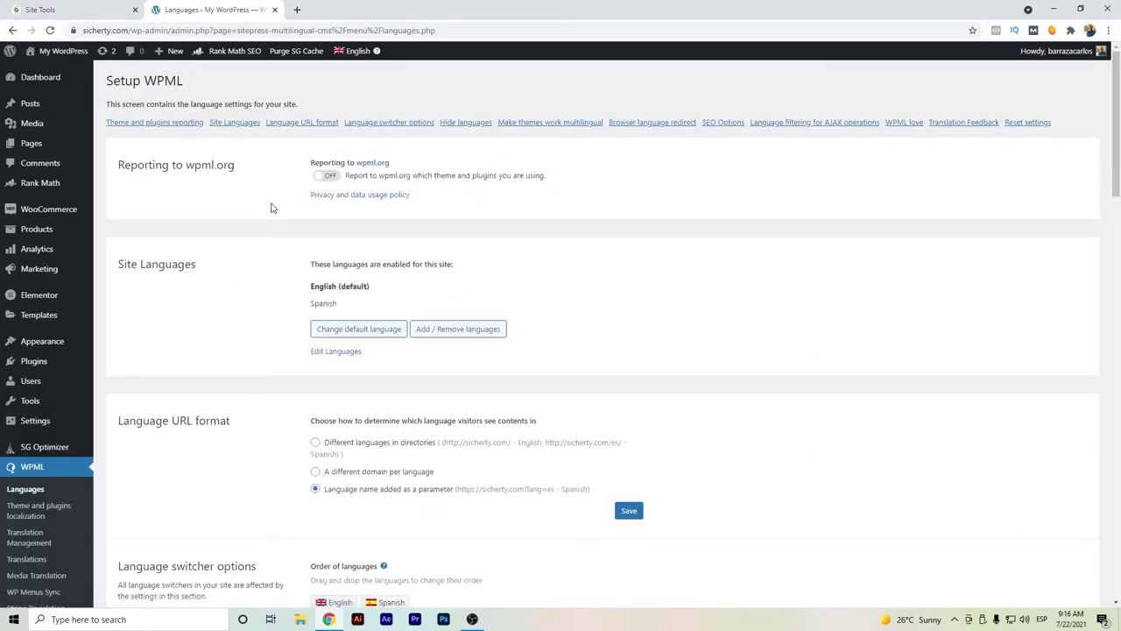
left_click(316, 444)
left_click(629, 531)
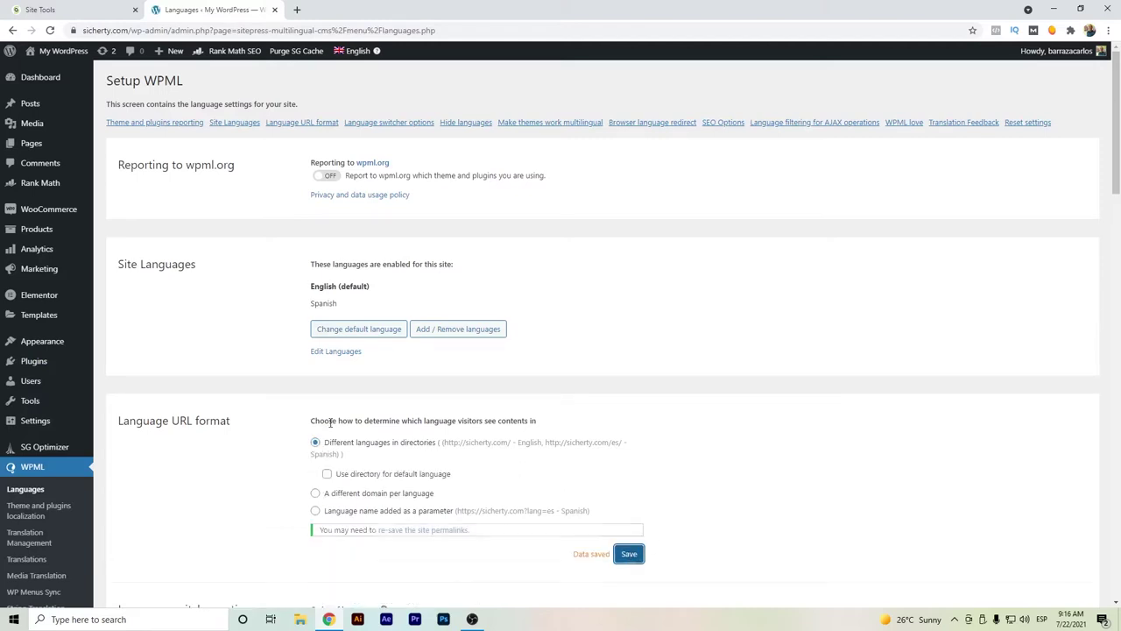
scroll(330, 422, "down", 3)
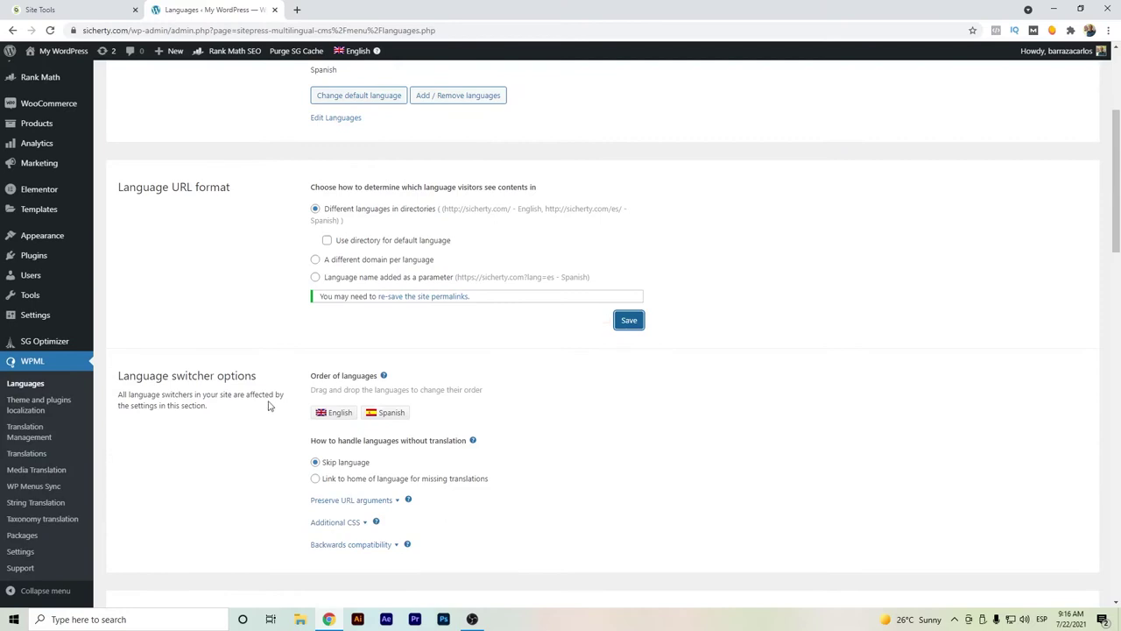
scroll(269, 405, "down", 4)
scroll(250, 402, "up", 2)
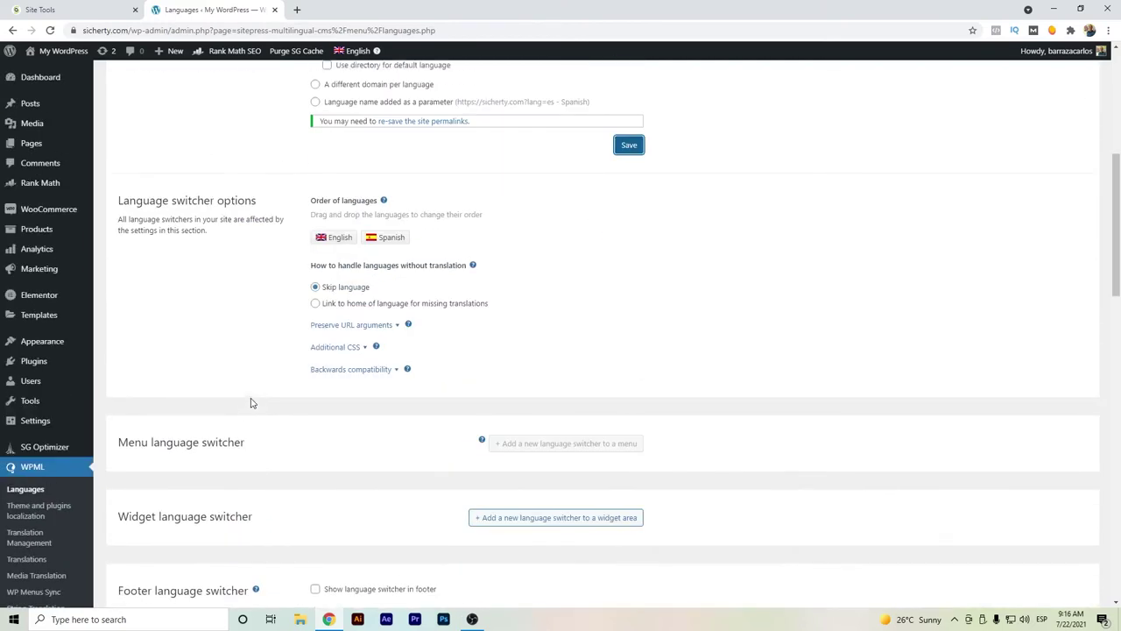
scroll(132, 455, "down", 1)
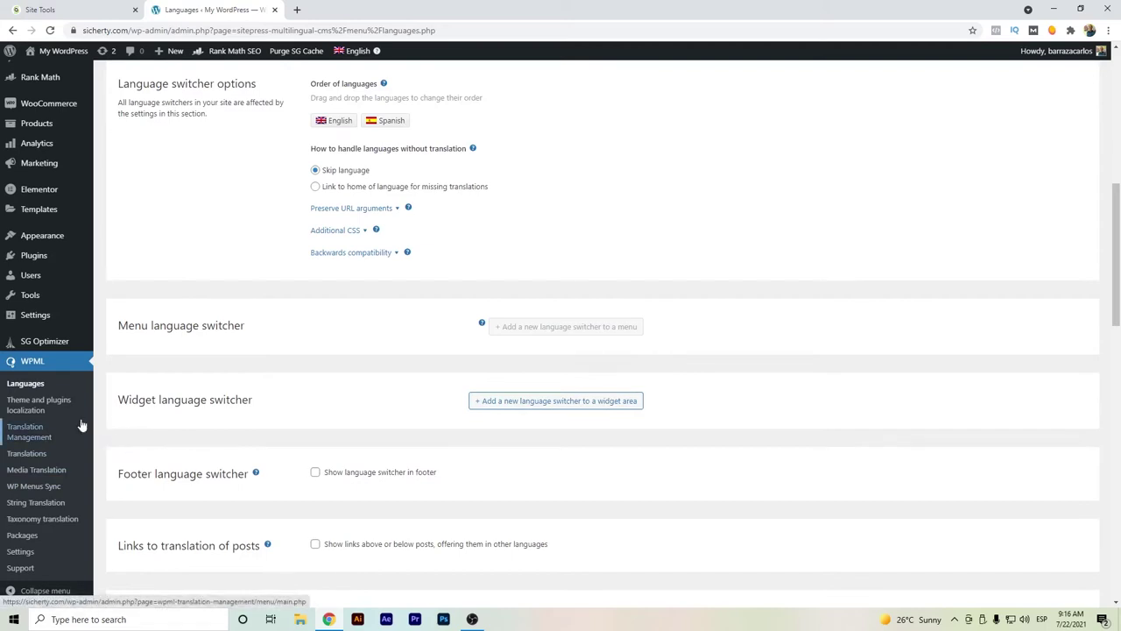
Step: Choose WPML's Advanced Translation Editor as the translation method for new content
left_click(20, 552)
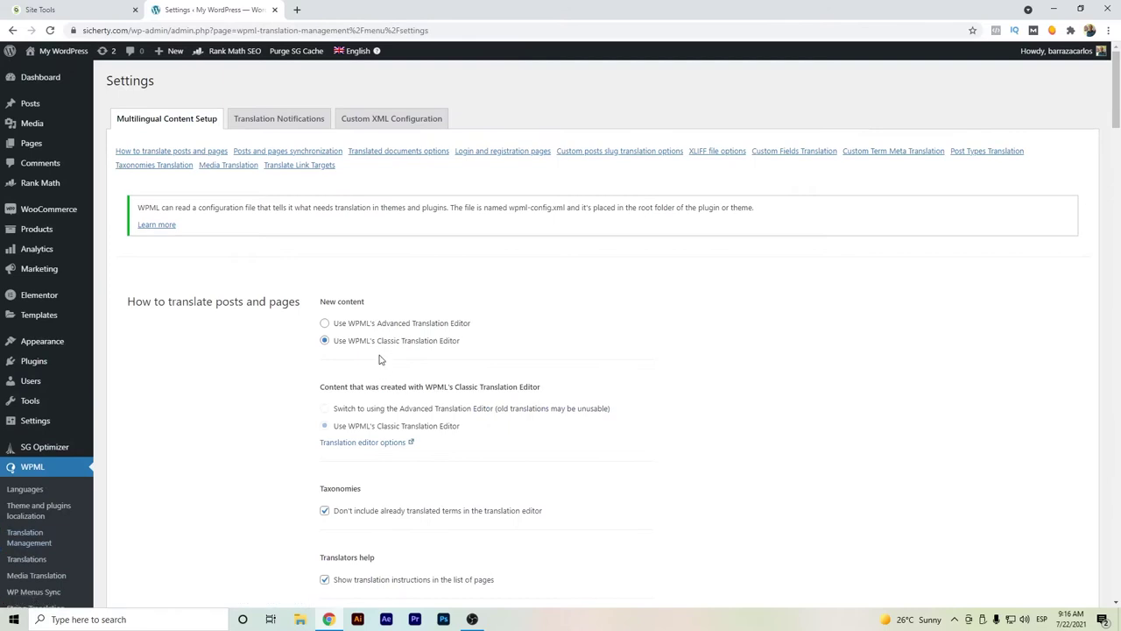
left_click(357, 326)
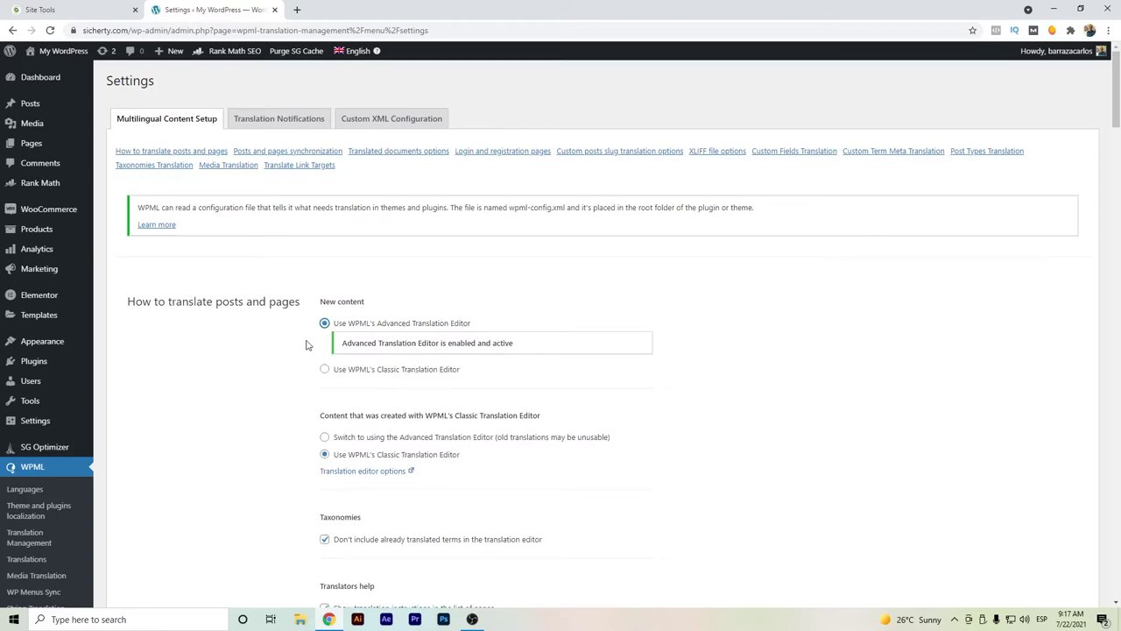
scroll(305, 344, "down", 1)
scroll(308, 342, "down", 7)
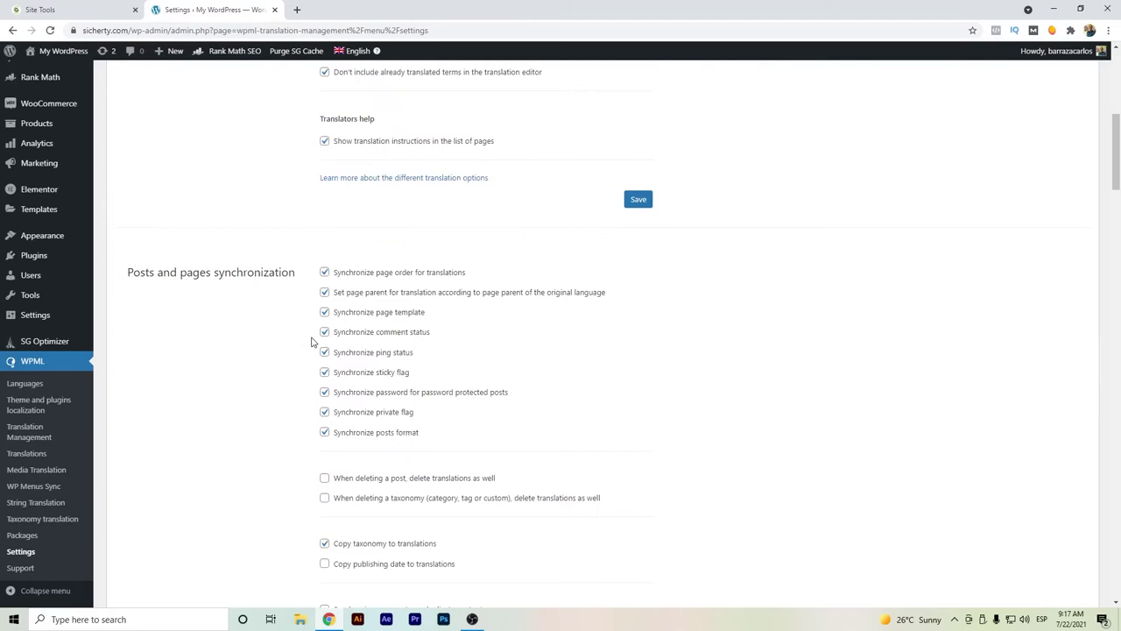
scroll(312, 342, "down", 6)
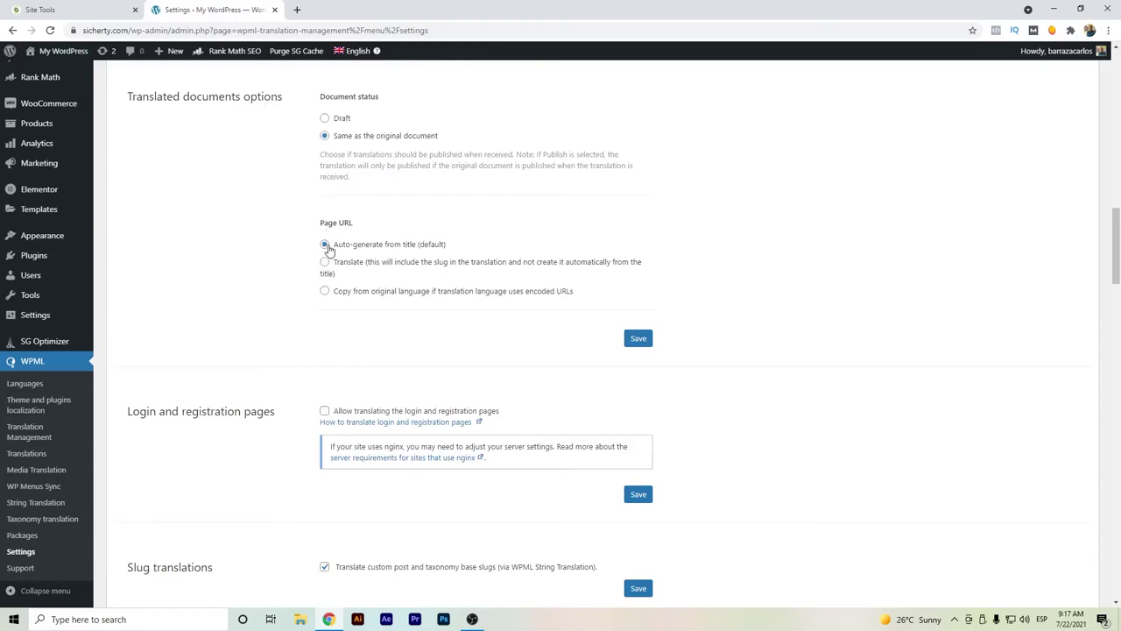
Step: Set translated documents' Page URL option to 'Translate' and save
left_click(325, 262)
left_click(642, 337)
scroll(302, 250, "down", 1)
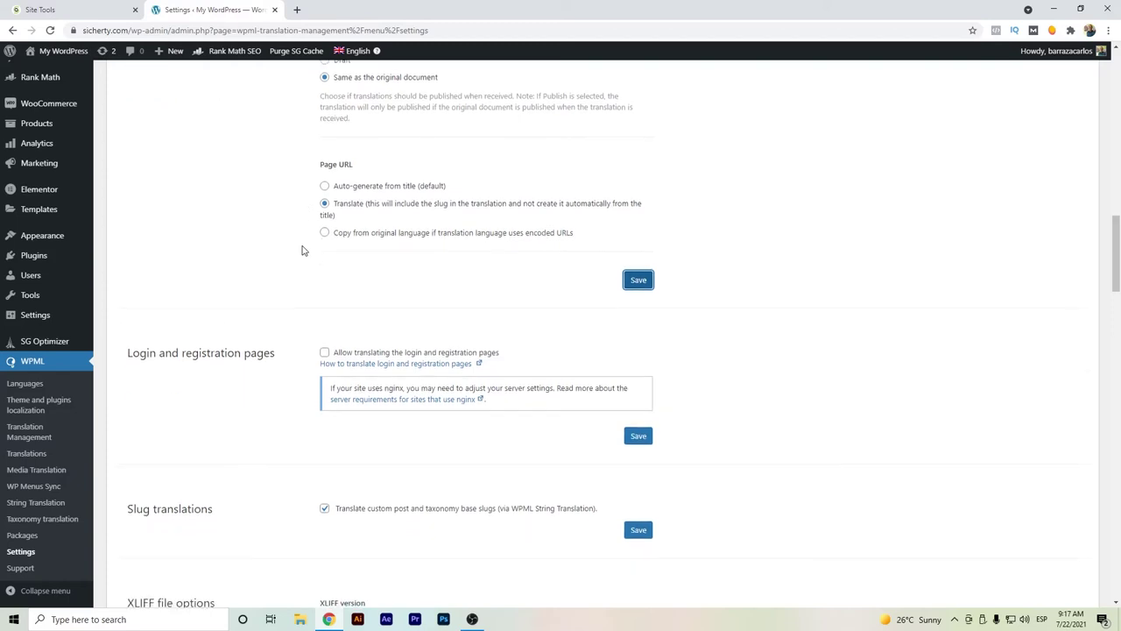
scroll(303, 249, "up", 2)
scroll(305, 263, "down", 1)
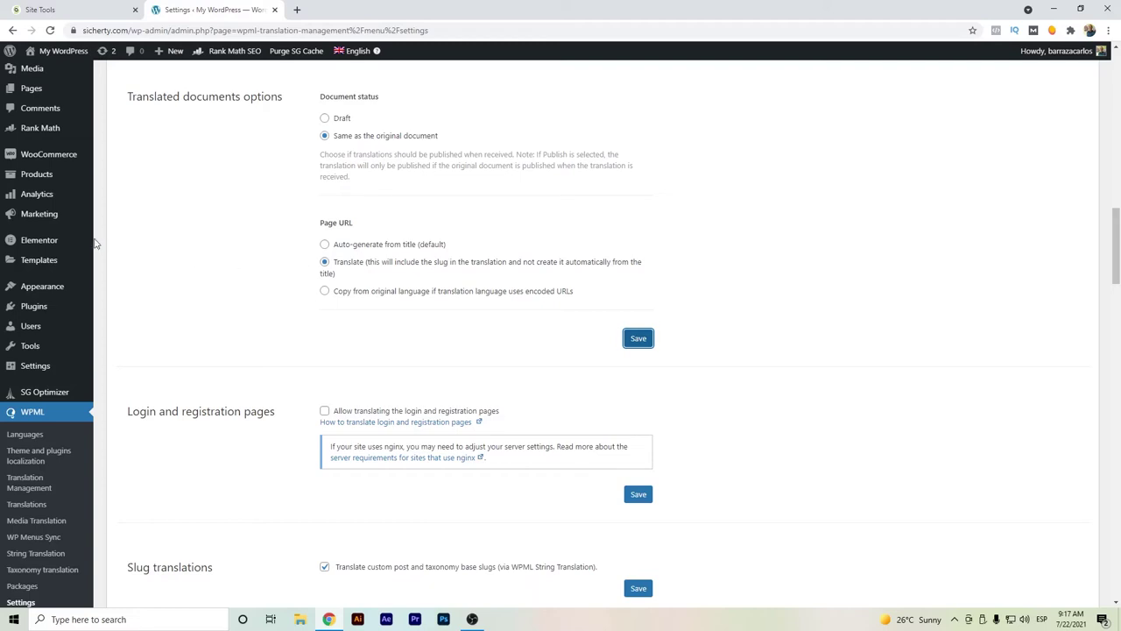
Step: Add a Spanish translation of the Managed Cloud Hosting Platform post from All Posts
scroll(94, 236, "up", 5)
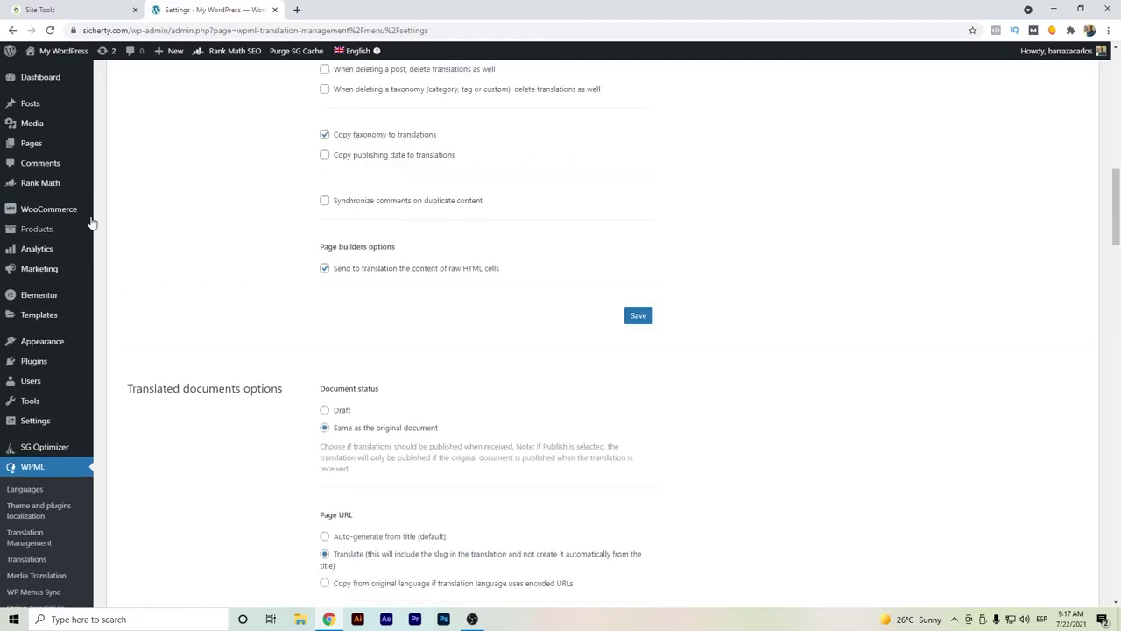
left_click(57, 111)
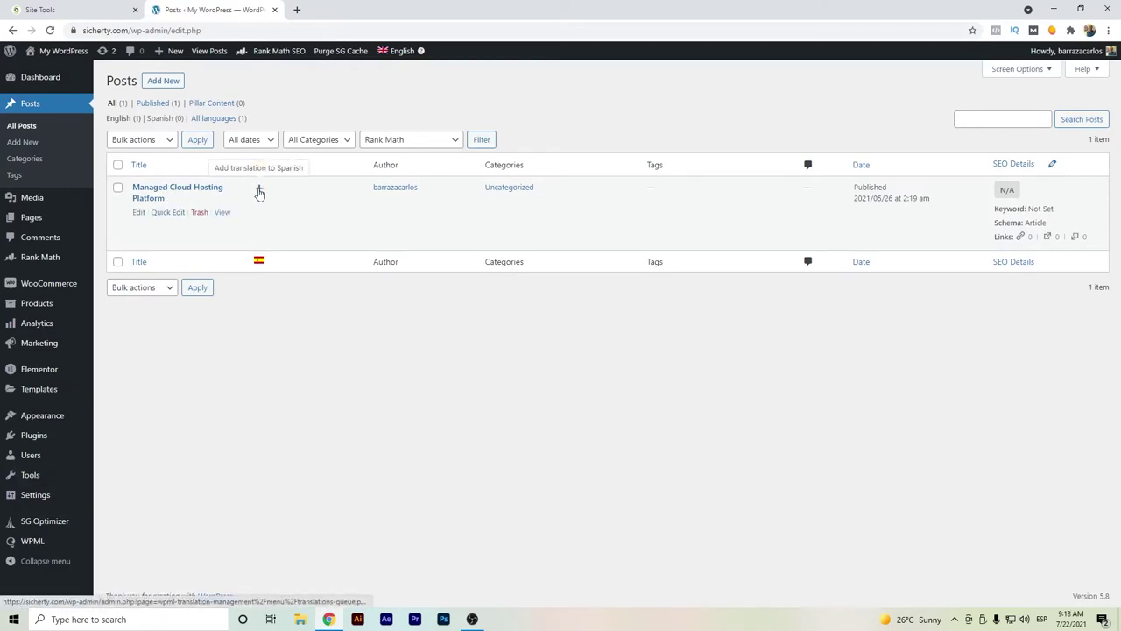
left_click(260, 191)
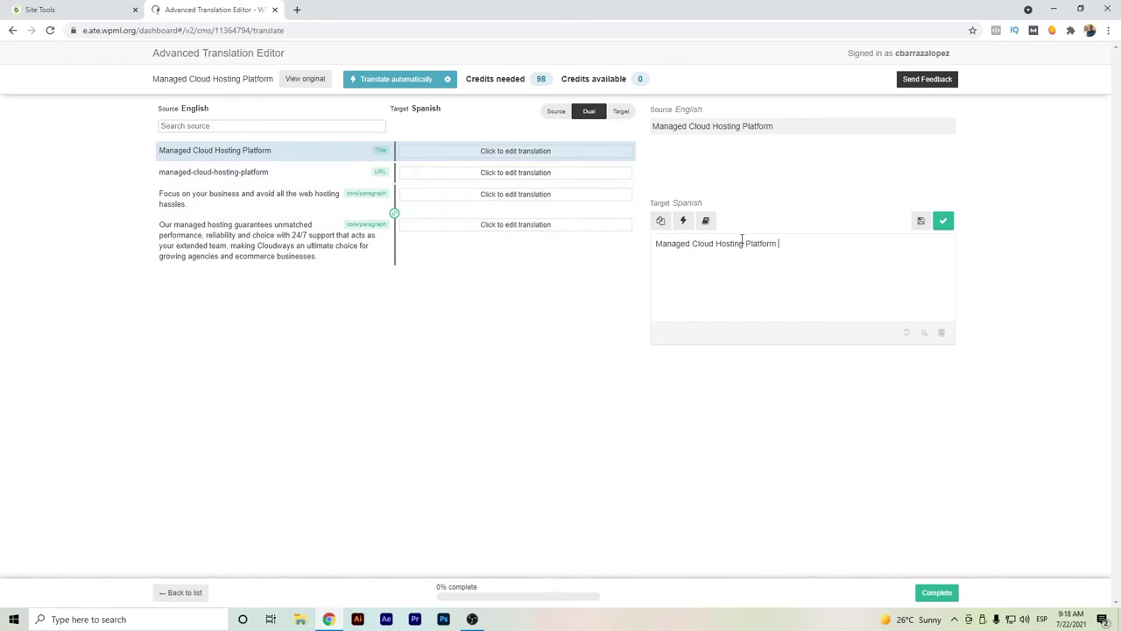
Step: Insert DeepL's Spanish title translation and replace 'alojamiento' with 'Hosting'
left_click(683, 221)
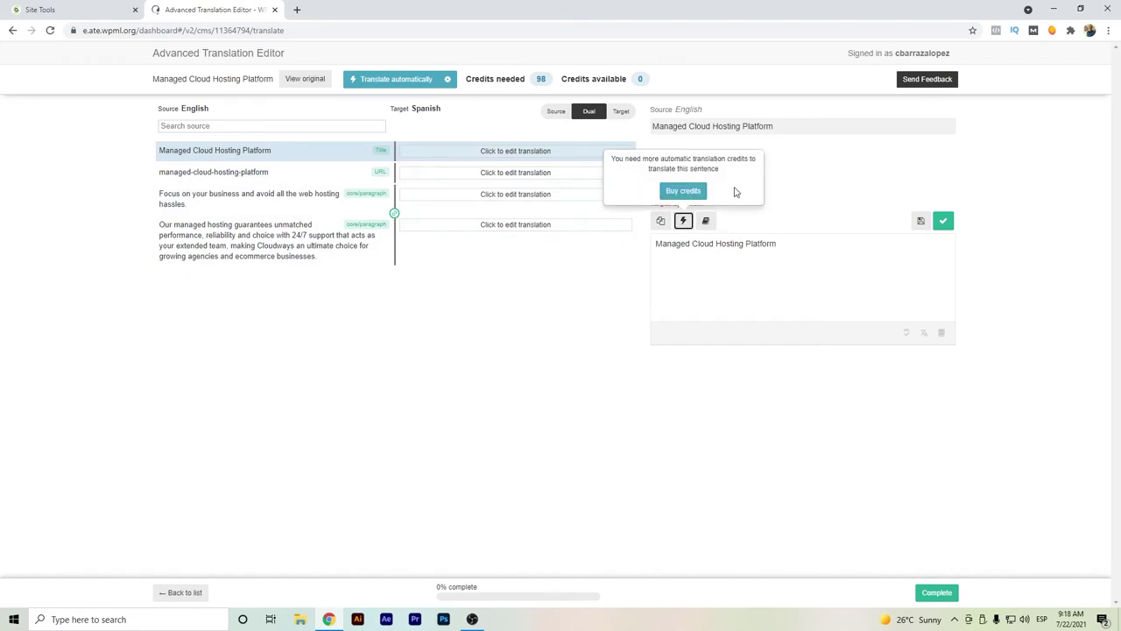
left_click(806, 242)
key("ctrl+a")
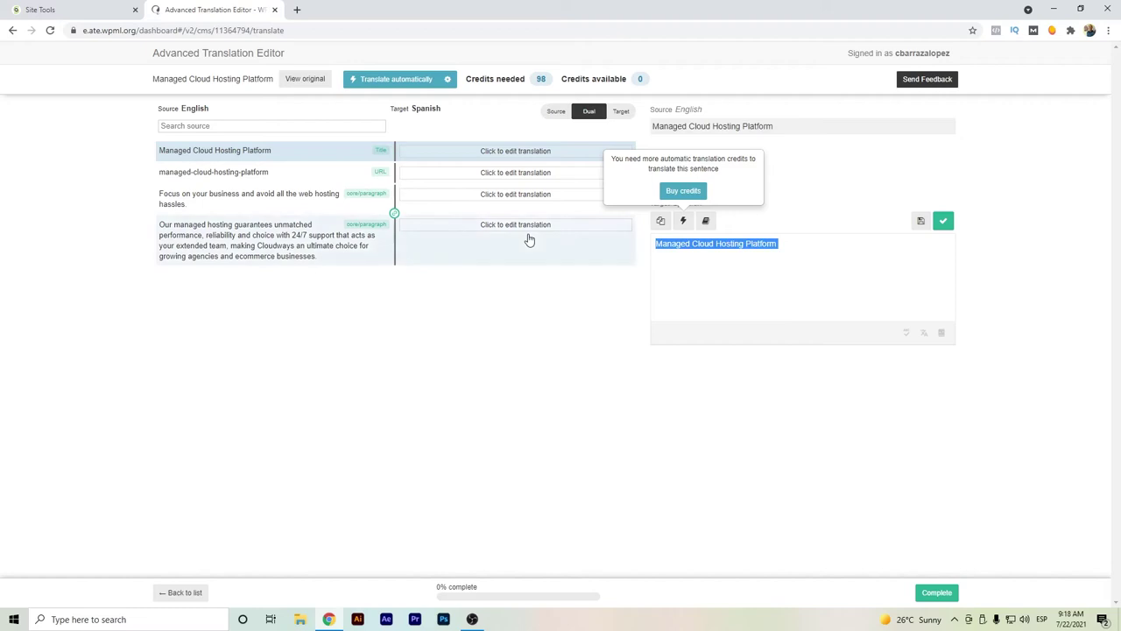
key("ctrl+c")
key("ctrl+c")
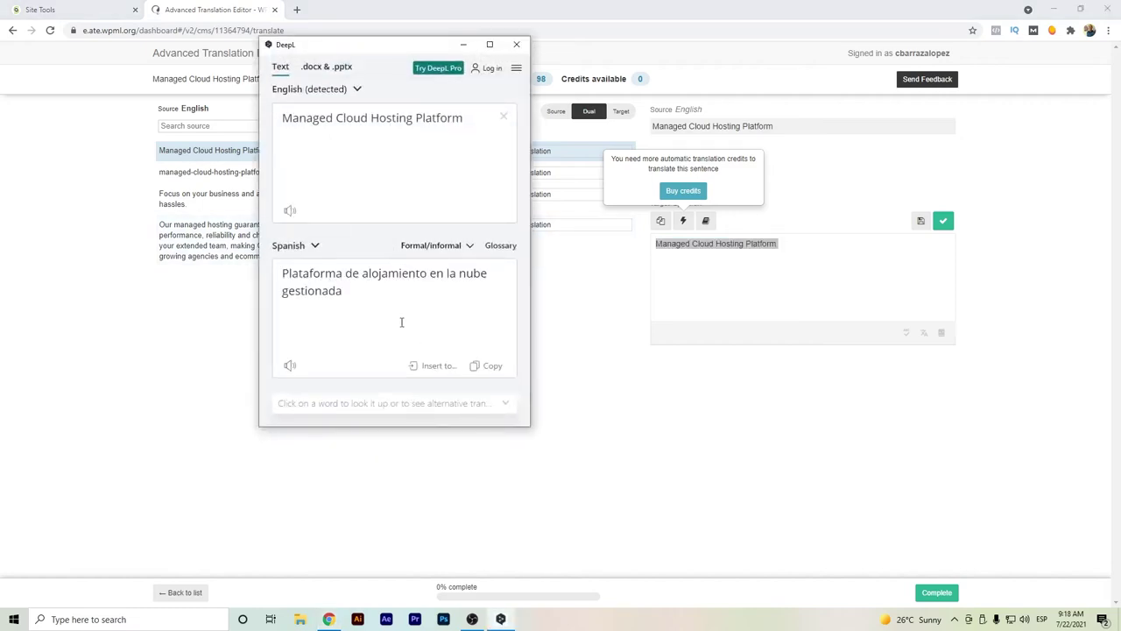
left_click(434, 365)
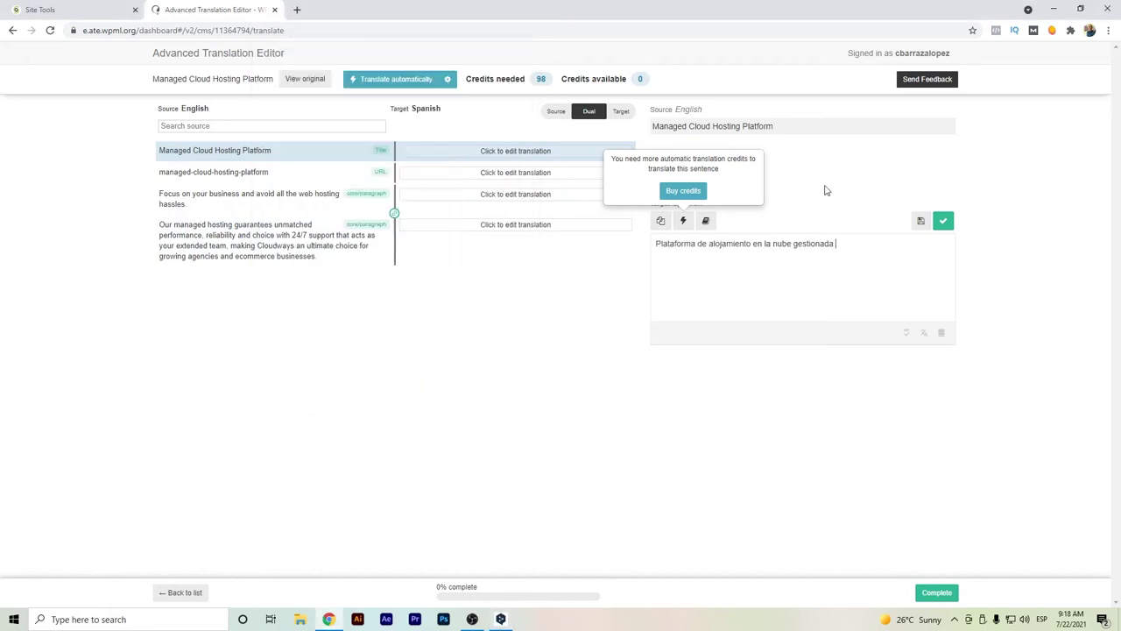
left_click_drag(752, 243, 710, 244)
key("BackSpace")
type("Hosting")
Step: Save the Spanish title and insert DeepL's Spanish translation of the URL slug
left_click(942, 220)
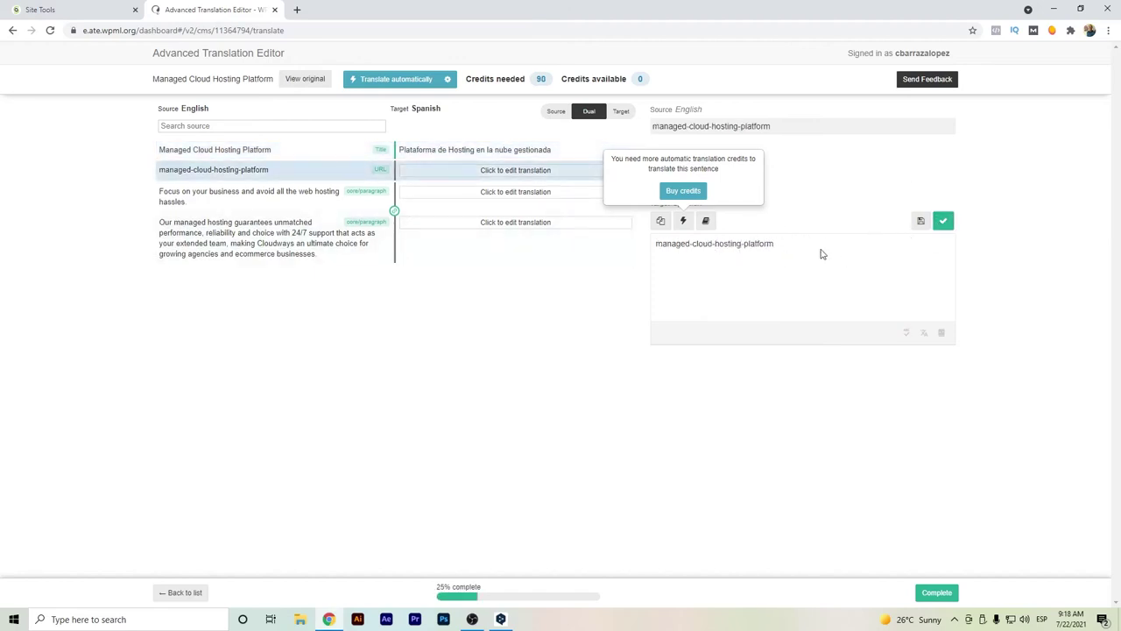
key("ctrl+a")
key("ctrl+c")
key("ctrl+c")
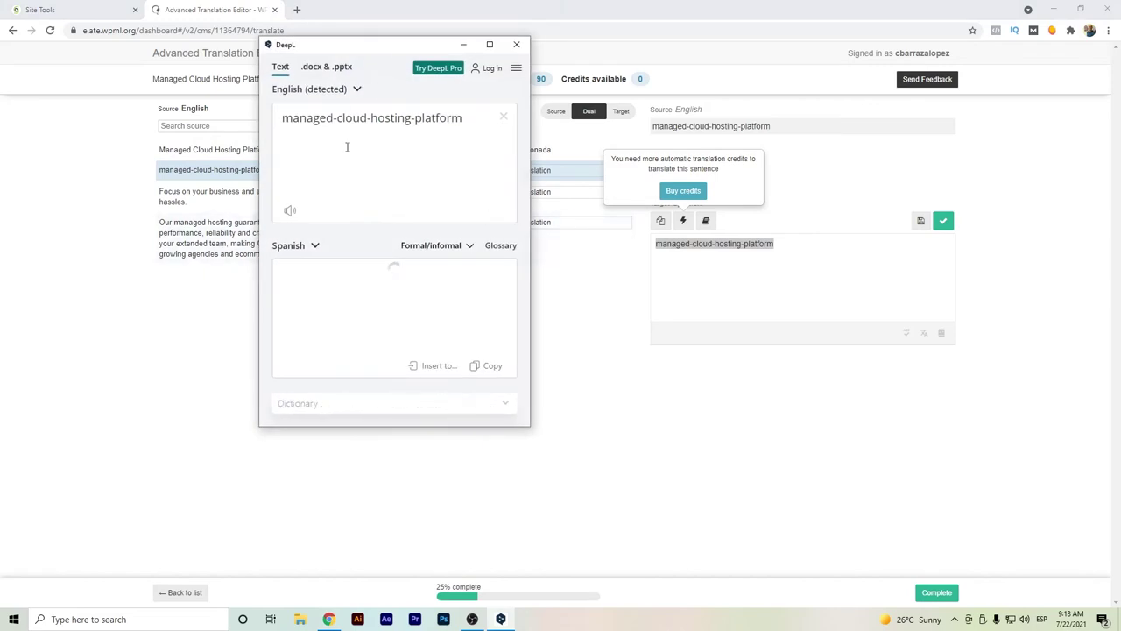
left_click(447, 367)
Step: Edit the Spanish slug down to 'hosting en la nube'
left_click_drag(750, 244, 710, 247)
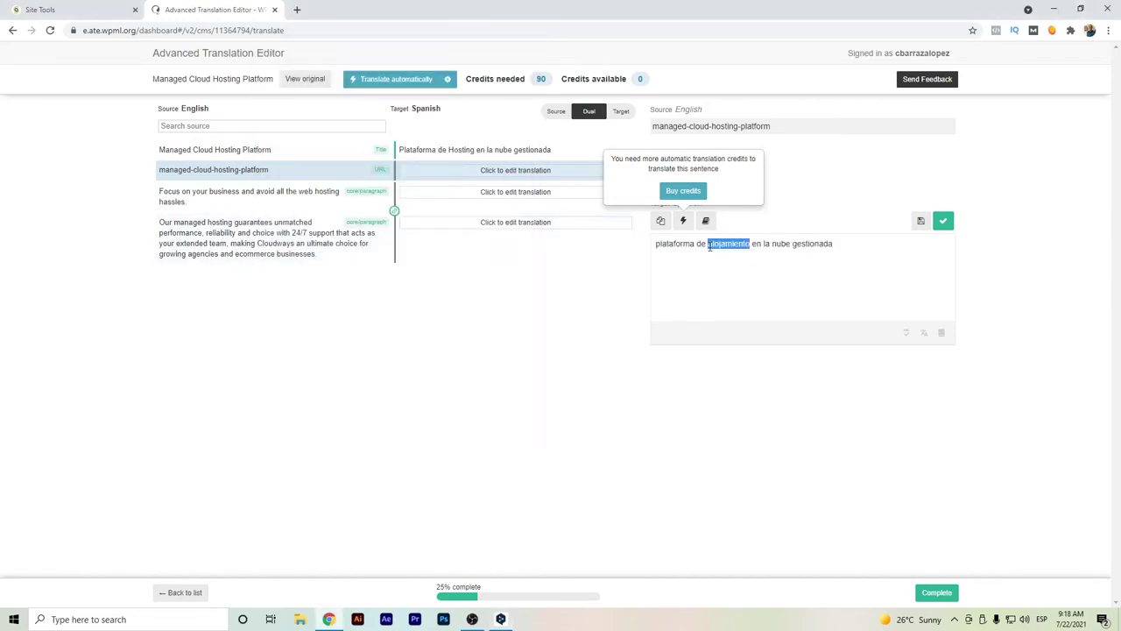
type("h")
type("ostign")
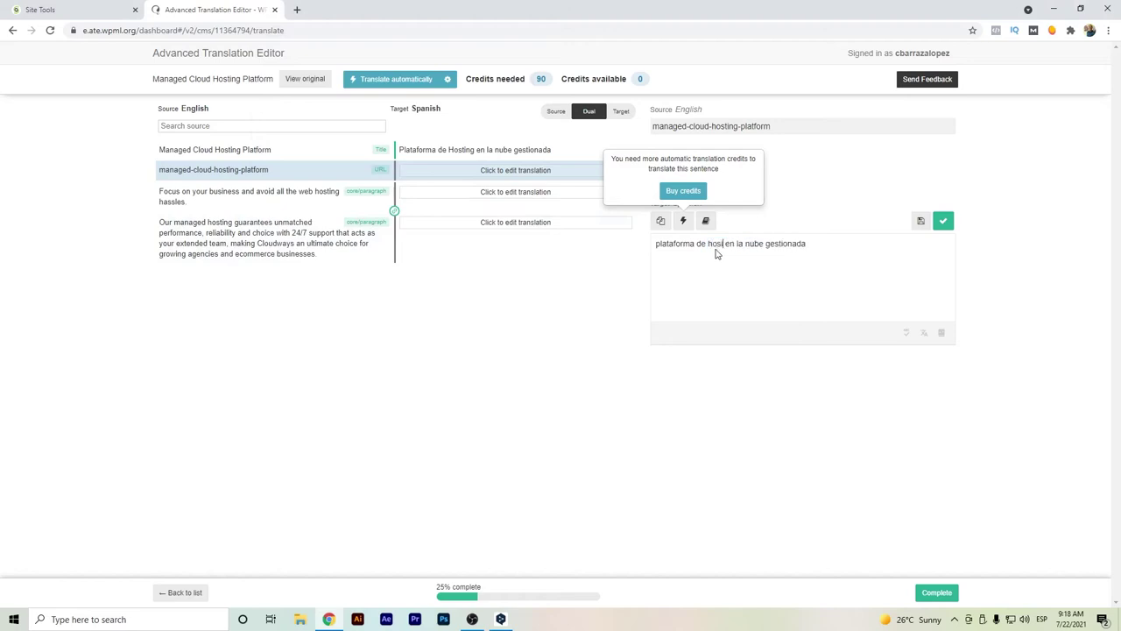
key("Left")
key("BackSpace")
key("Right")
type("g")
left_click_drag(708, 251, 628, 253)
key("BackSpace")
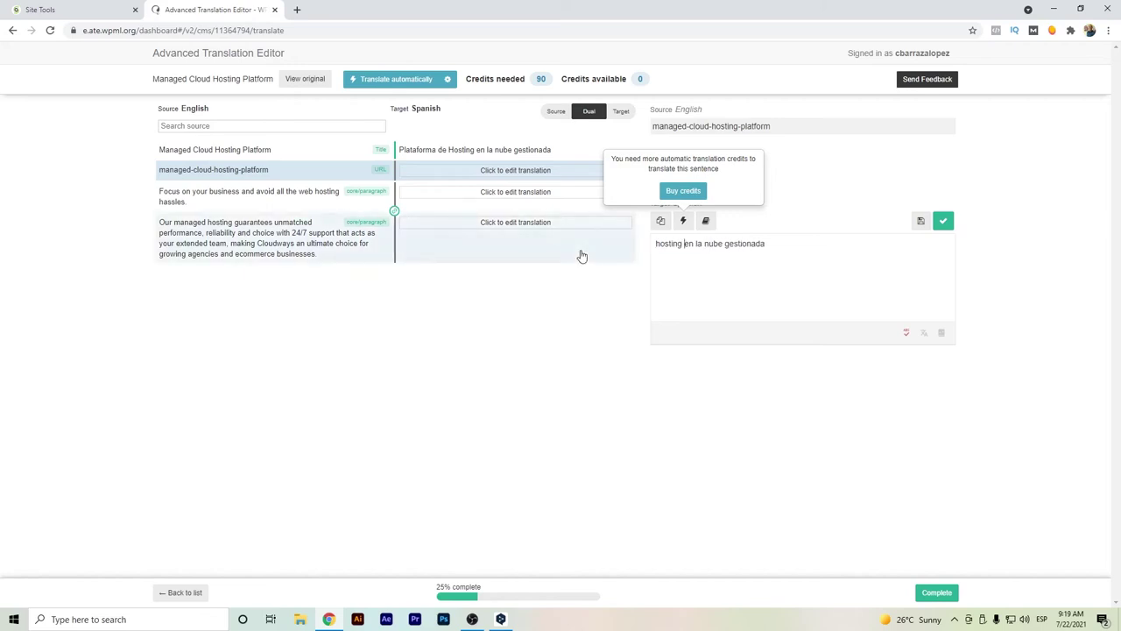
key("ctrl+Delete")
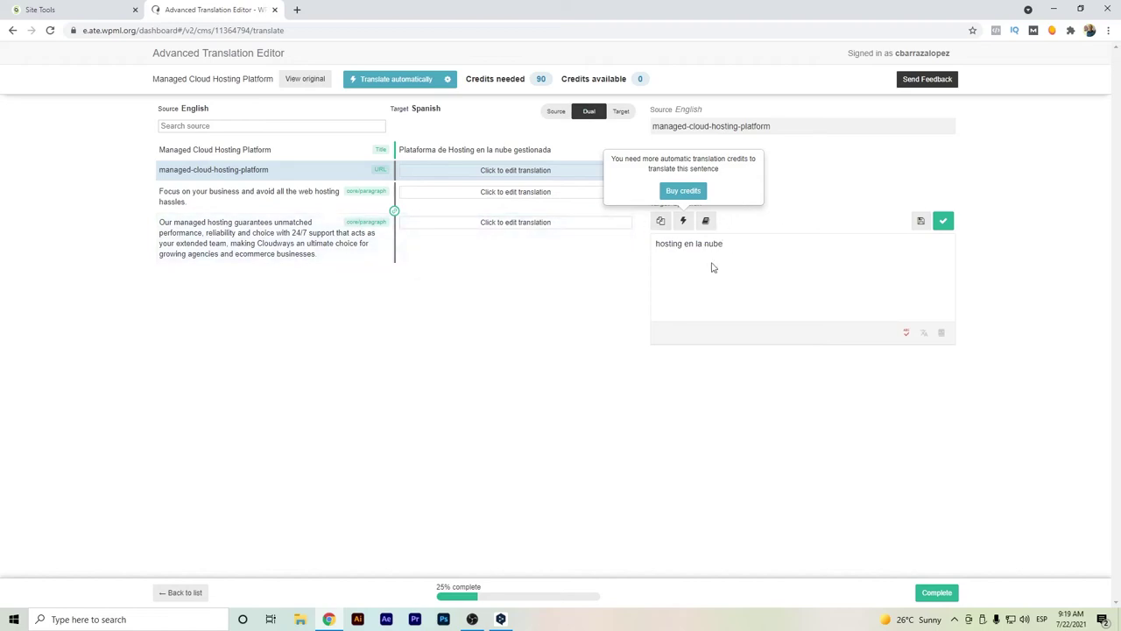
Step: Save the slug, then insert and save DeepL's Spanish translation of the first paragraph
left_click(943, 222)
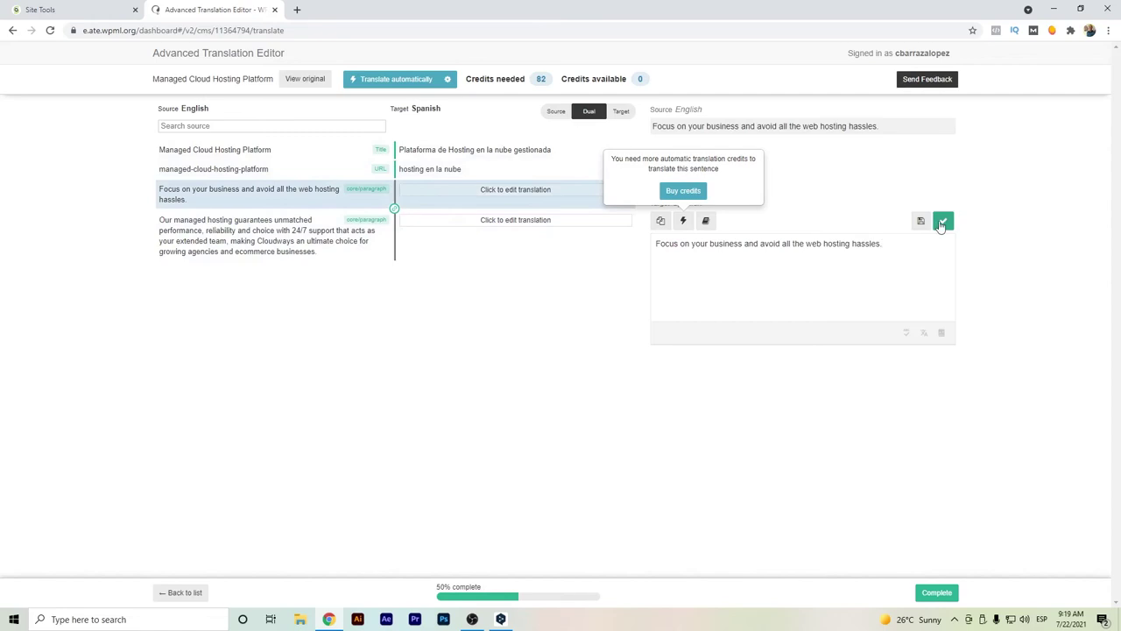
key("ctrl+a")
key("ctrl+c")
key("ctrl+c")
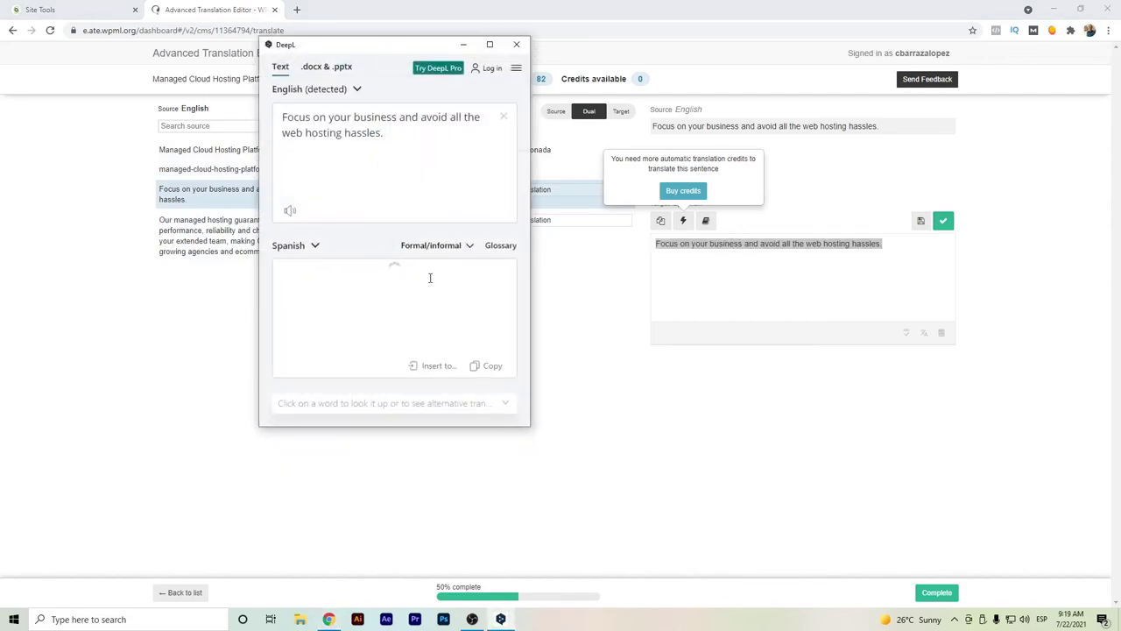
left_click(433, 365)
left_click(942, 220)
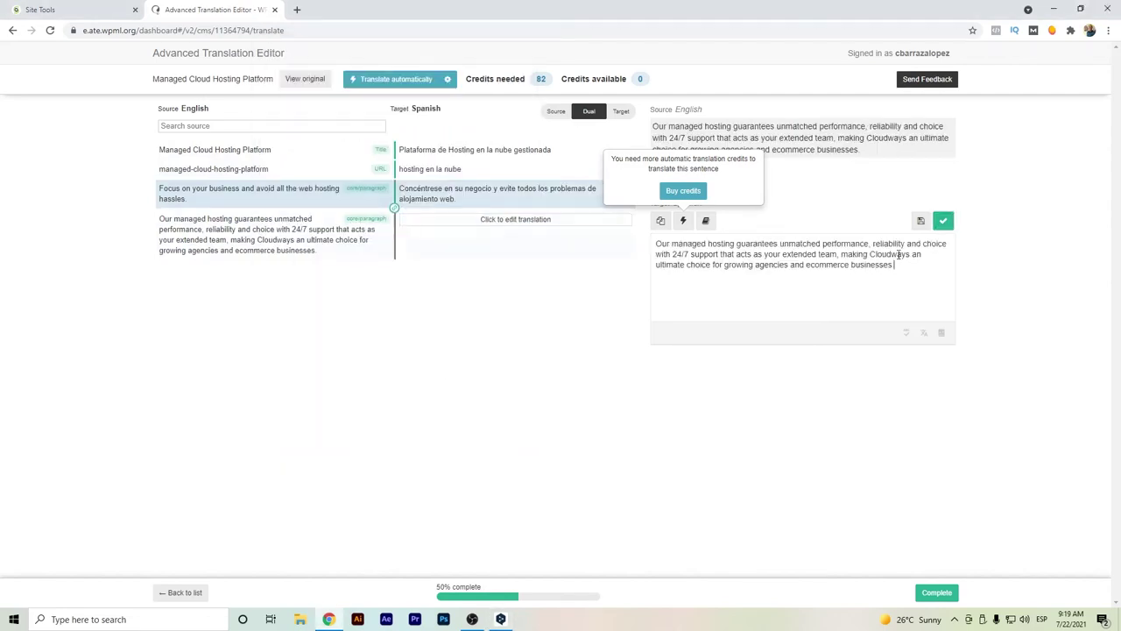
Step: Translate and save the second paragraph with DeepL, then complete the job at 100%
key("ctrl+a")
key("ctrl+c")
key("ctrl+c")
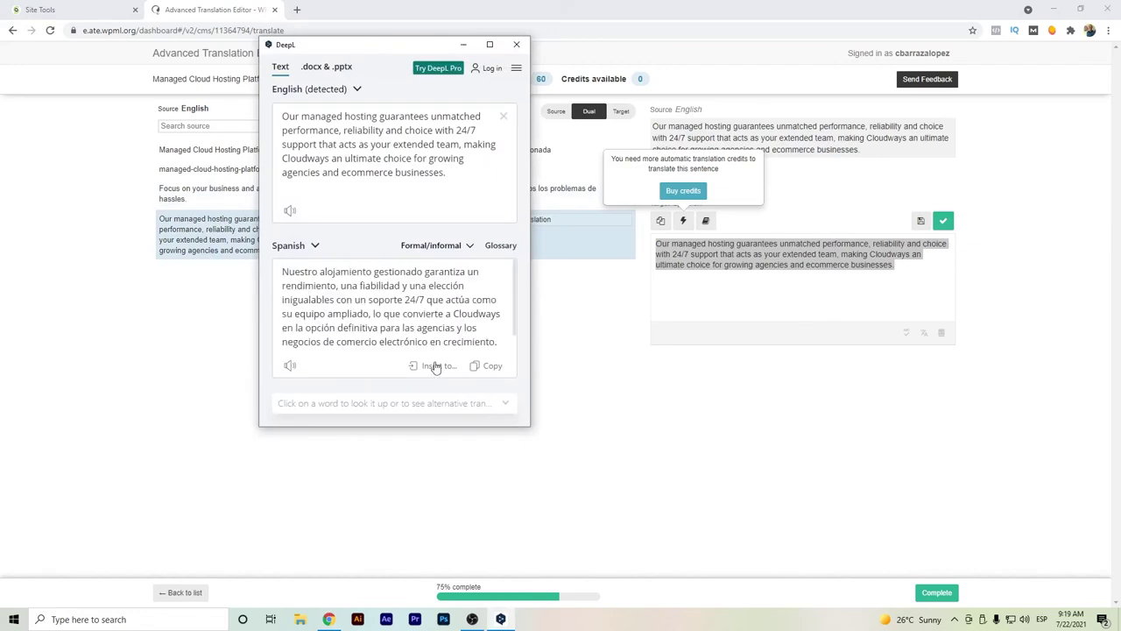
left_click(434, 365)
left_click(943, 220)
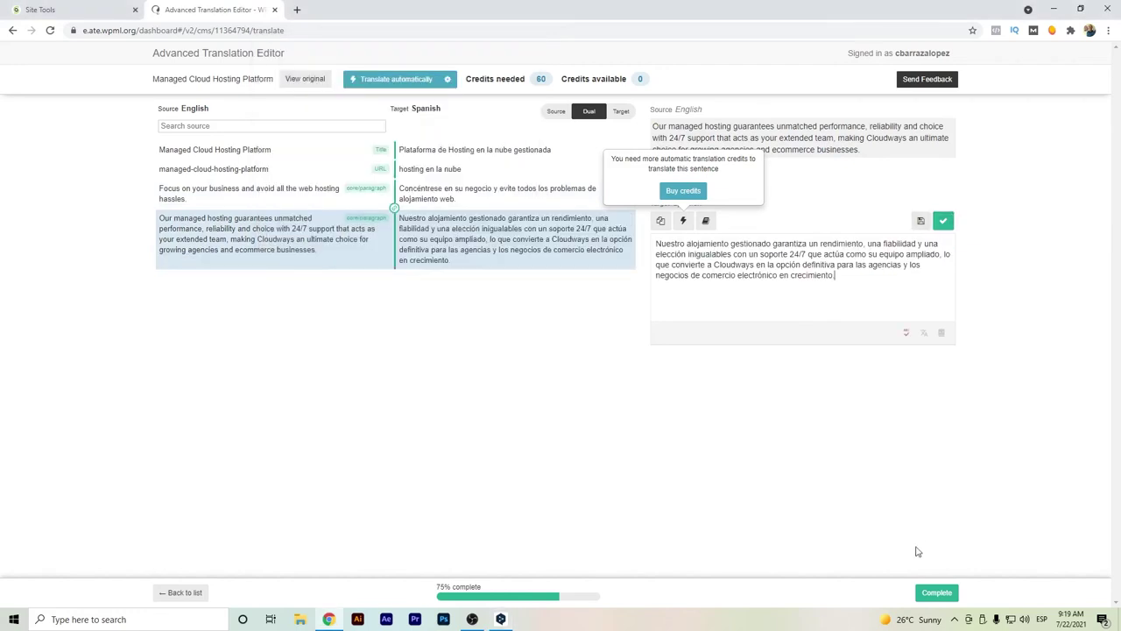
left_click(934, 592)
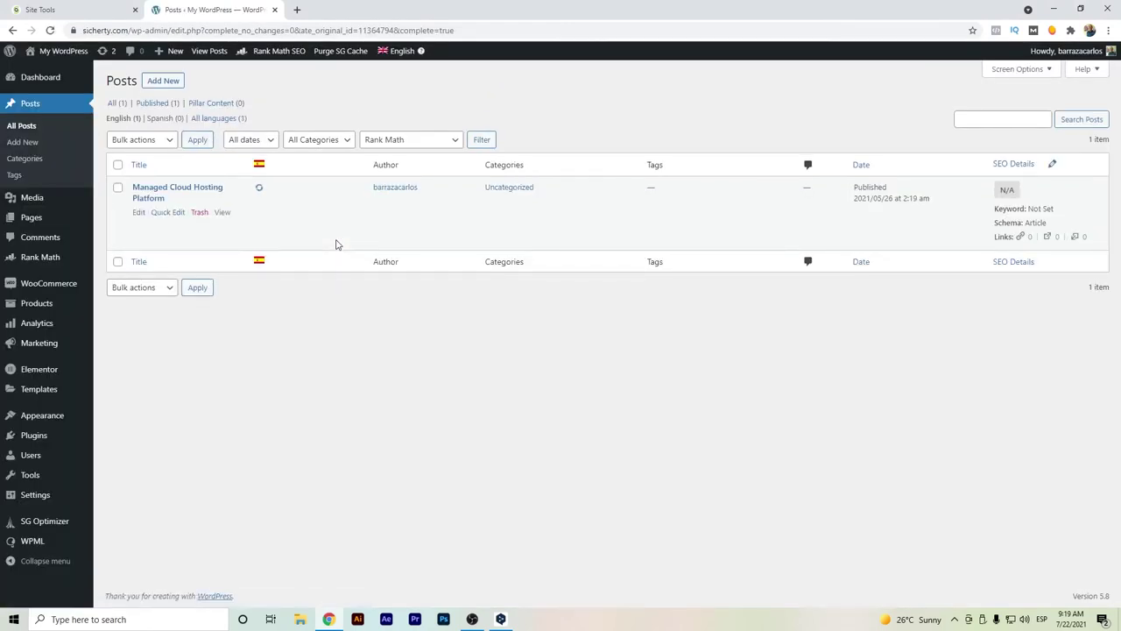
Step: Open the live post, switch to Español to check /es/hosting-en-la-nube/, then return to English
right_click(221, 214)
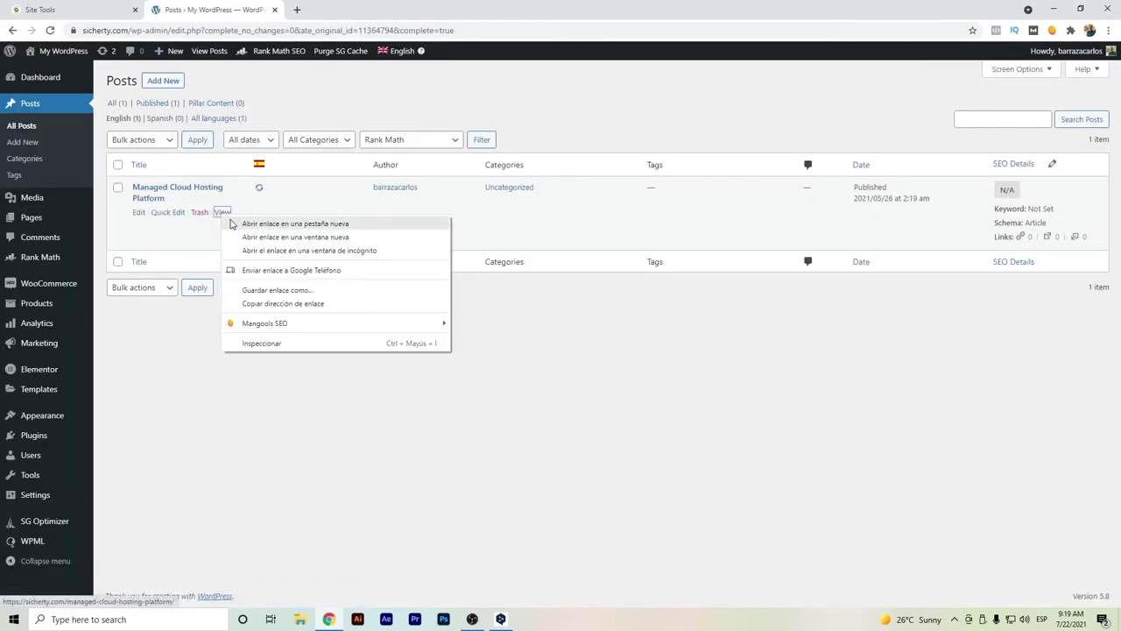
left_click(262, 224)
left_click(341, 10)
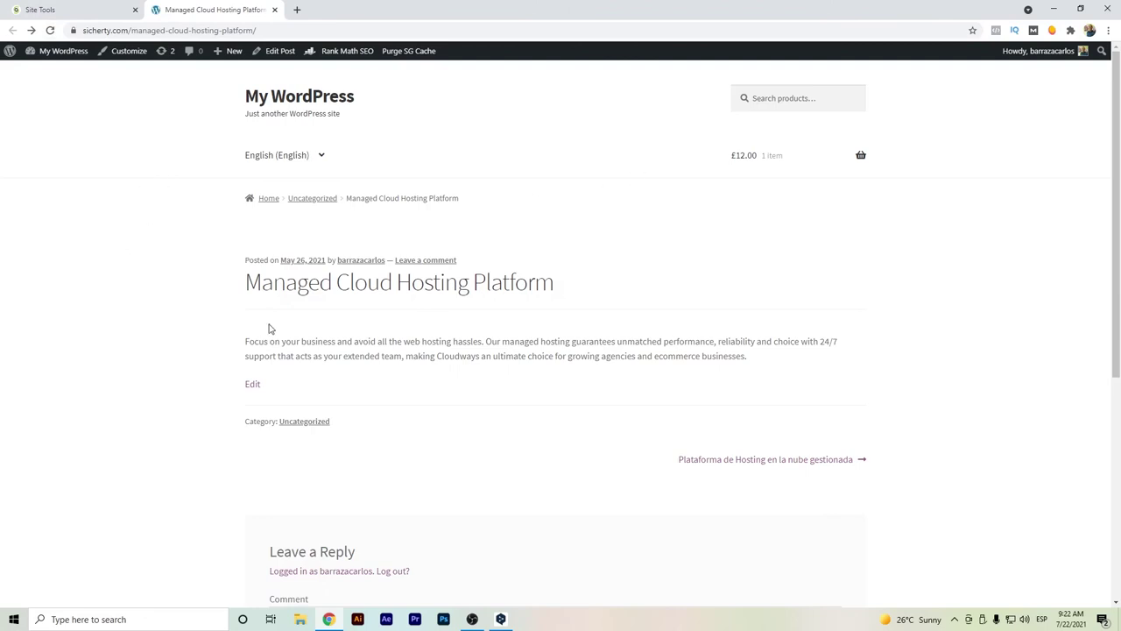
mouse_move(260, 138)
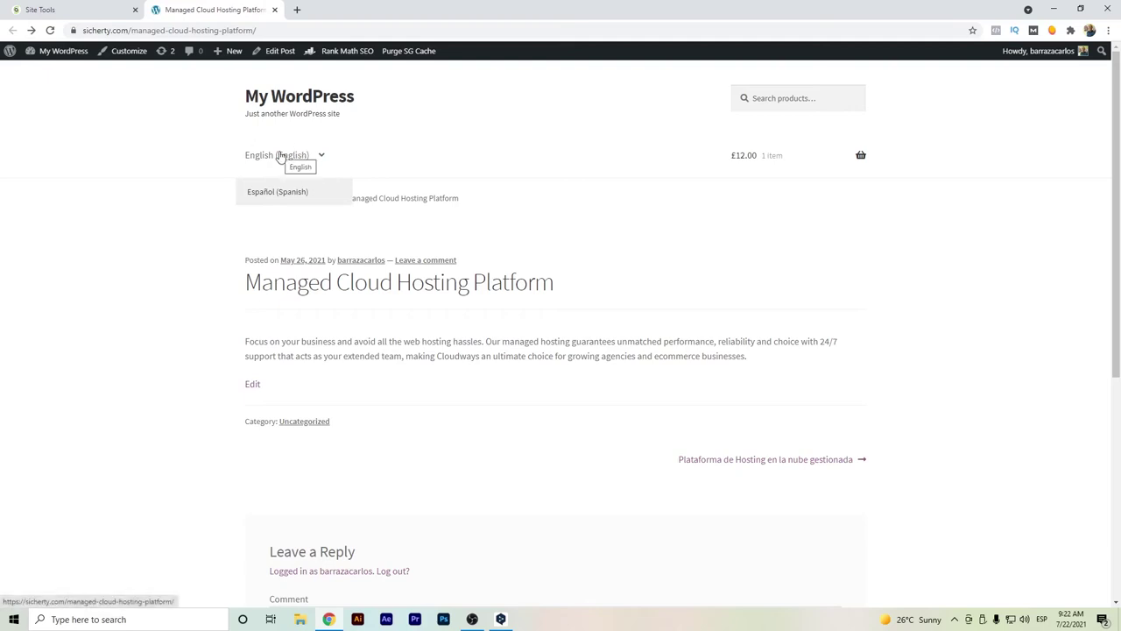
left_click(271, 191)
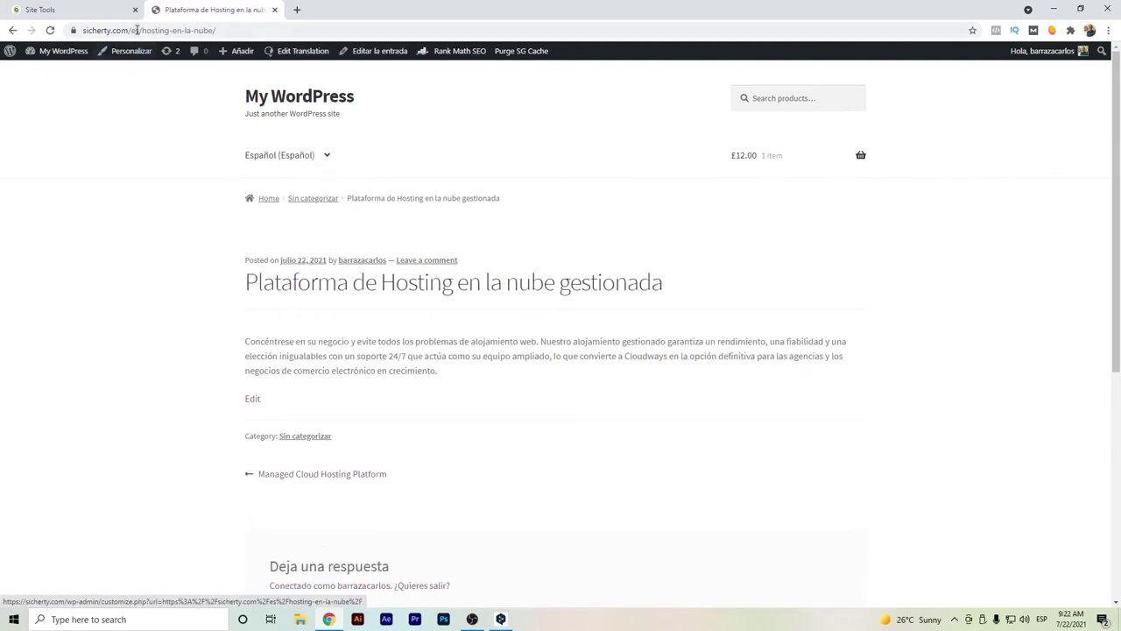
left_click_drag(130, 29, 226, 35)
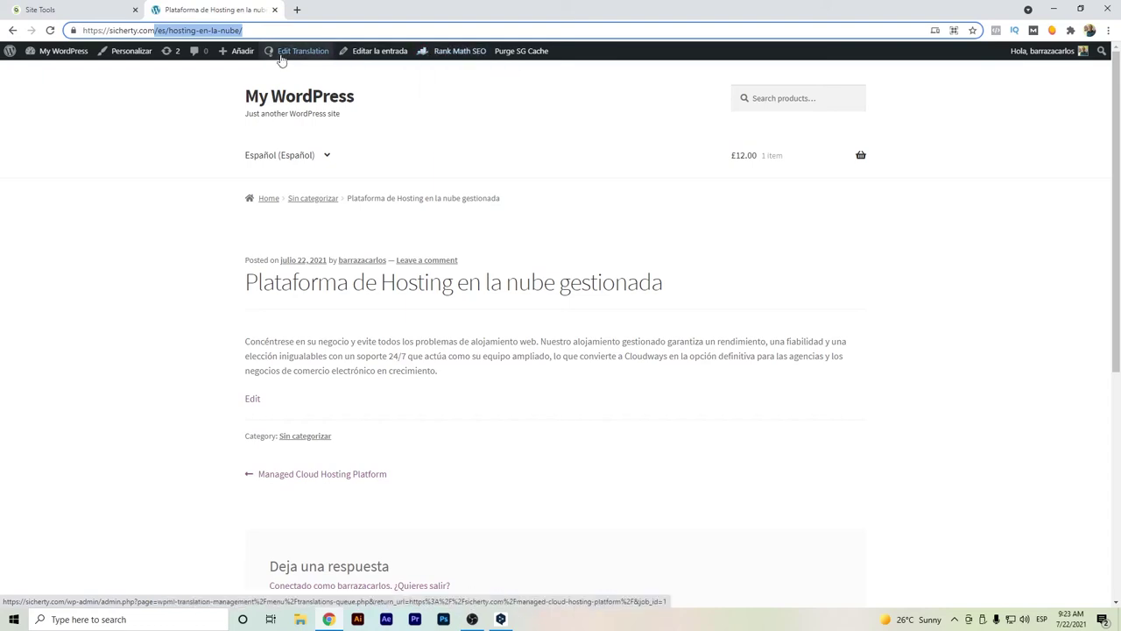
key("alt+Left")
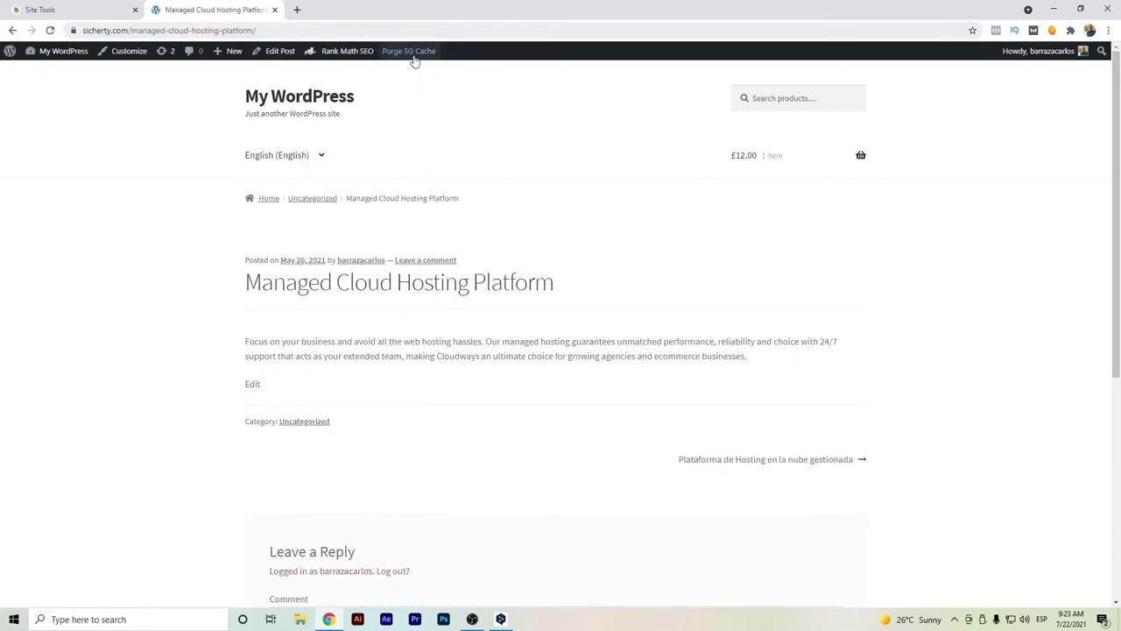
Step: Paste 'Focus on your business and avoid all the web hosting hassles.' as the Rank Math description and update the post
left_click(284, 53)
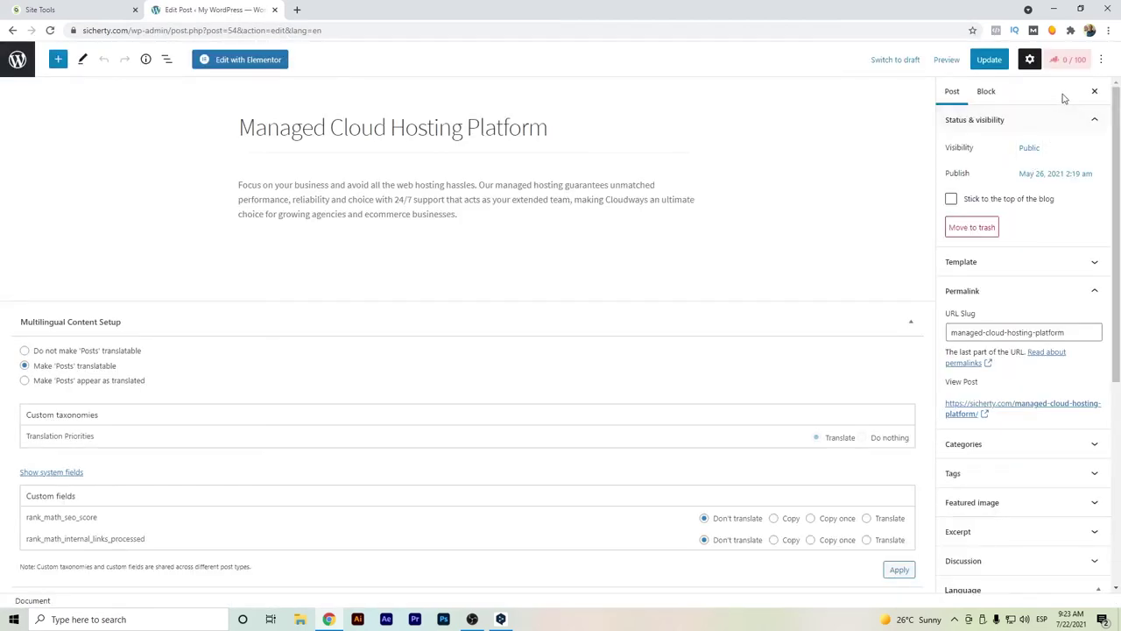
left_click(1061, 68)
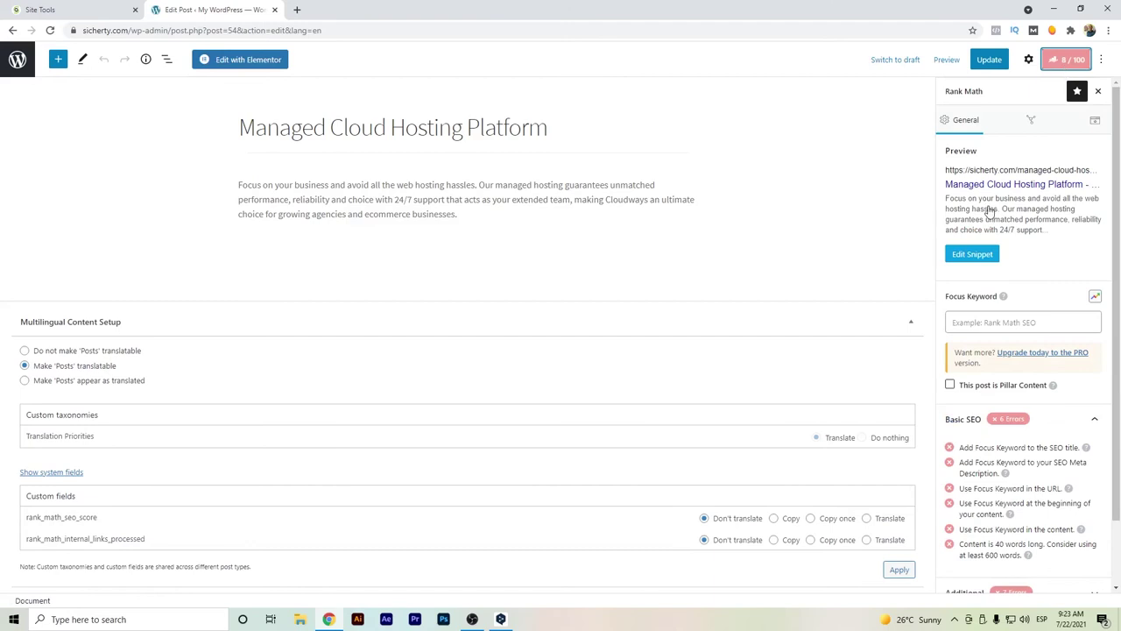
left_click(974, 254)
left_click(495, 503)
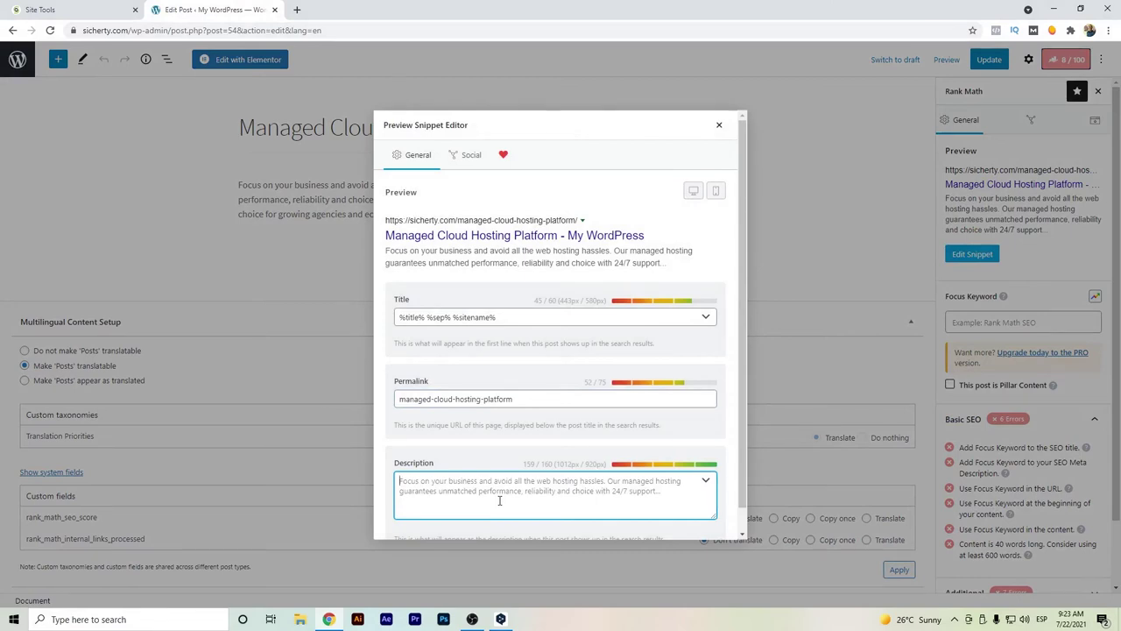
left_click_drag(386, 252, 614, 255)
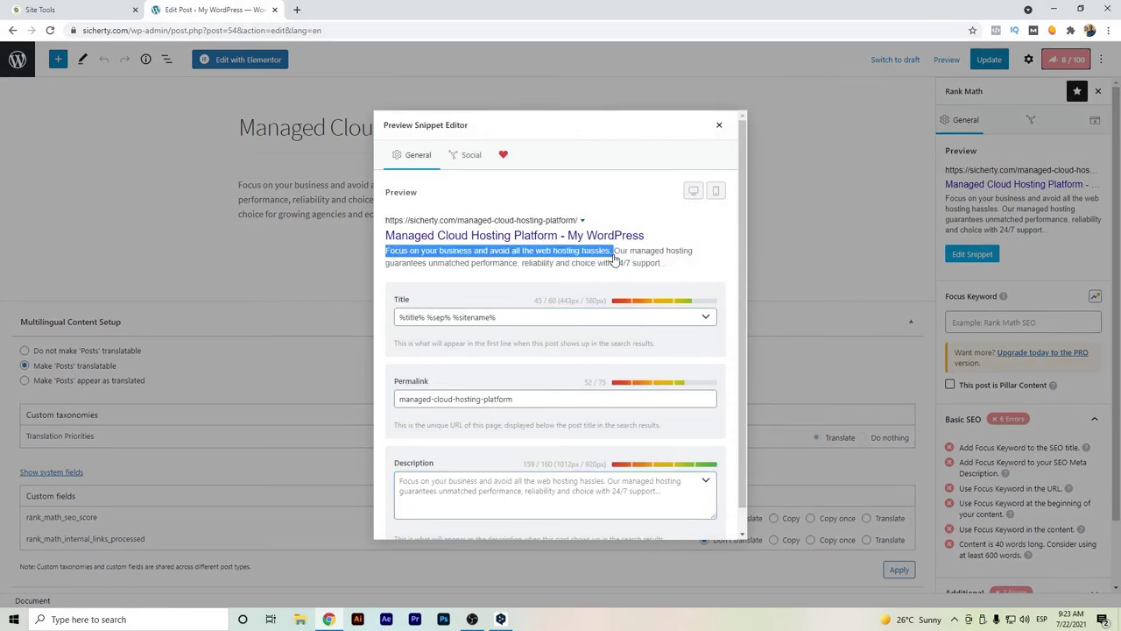
left_click(480, 487)
key("ctrl+v")
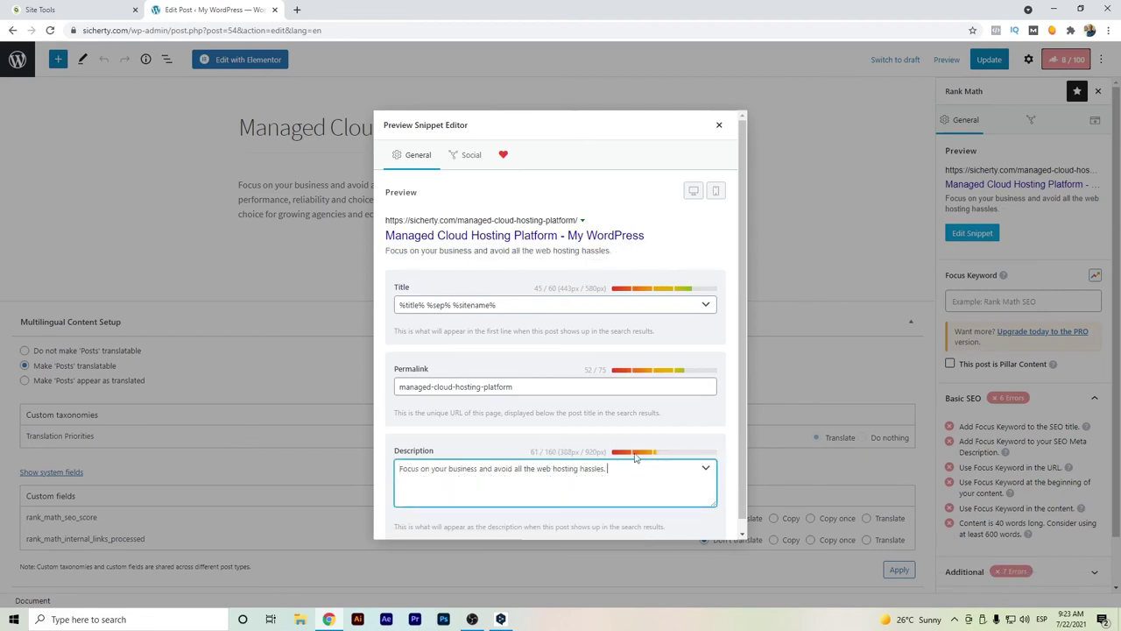
left_click(719, 124)
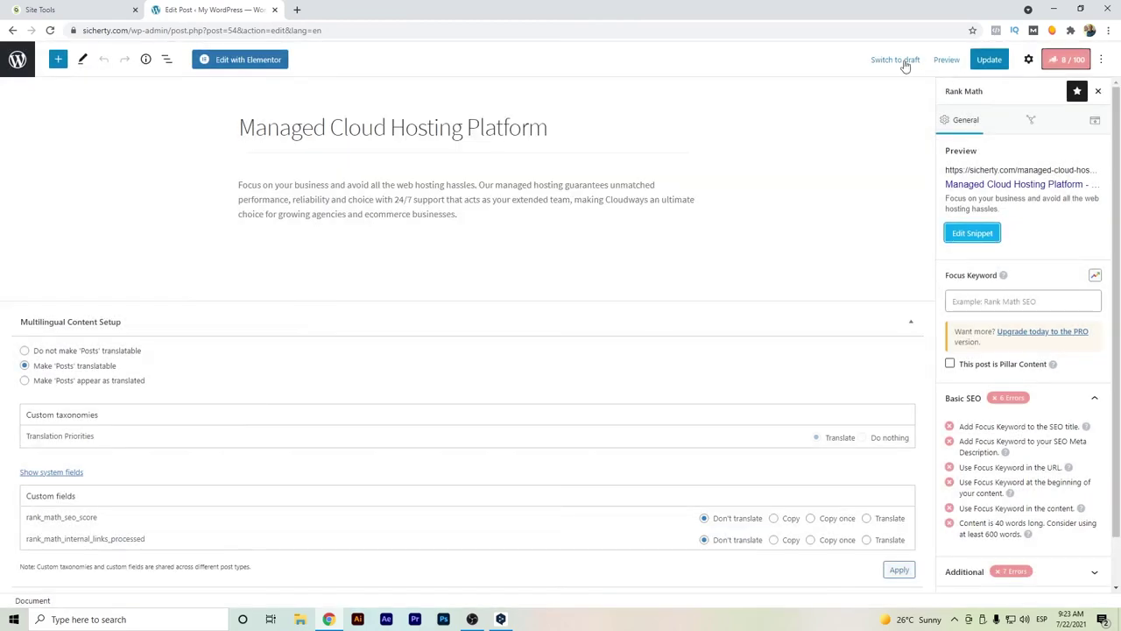
left_click(983, 60)
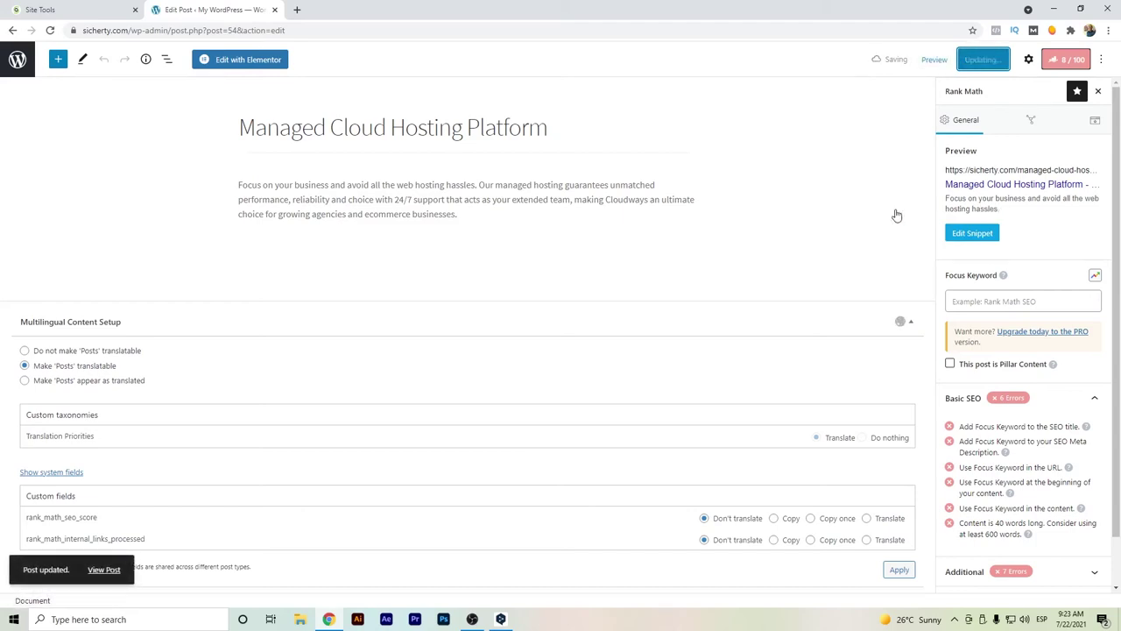
left_click(19, 61)
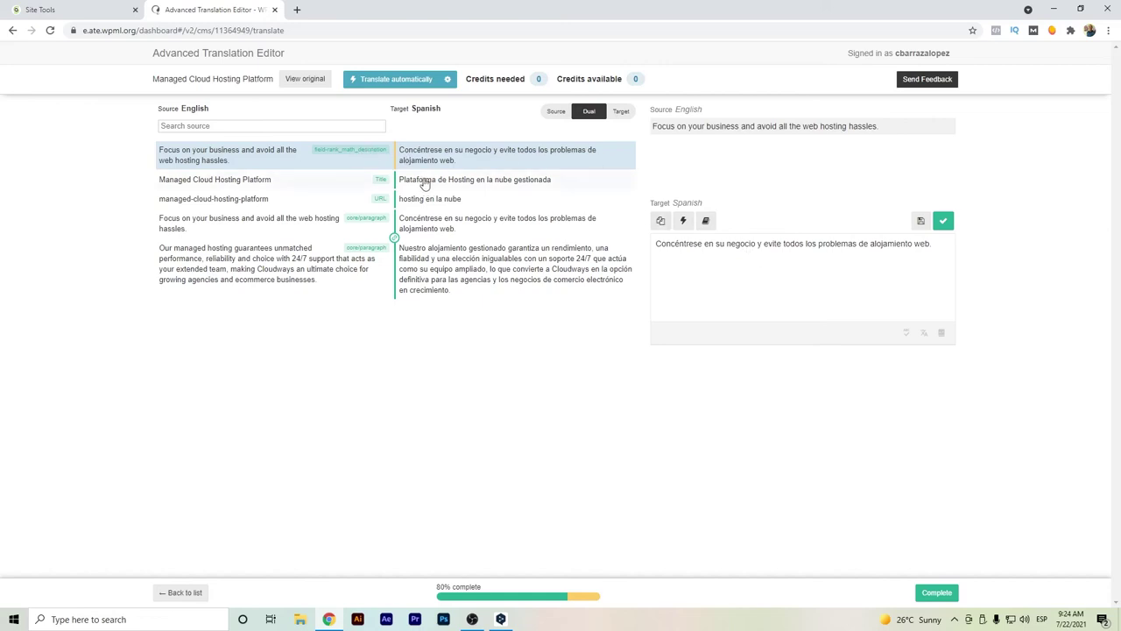
Step: Replace 'alojamiento web.' with 'Hosting en la nube' in the Spanish description, save, and complete the job
left_click(760, 244)
left_click(944, 220)
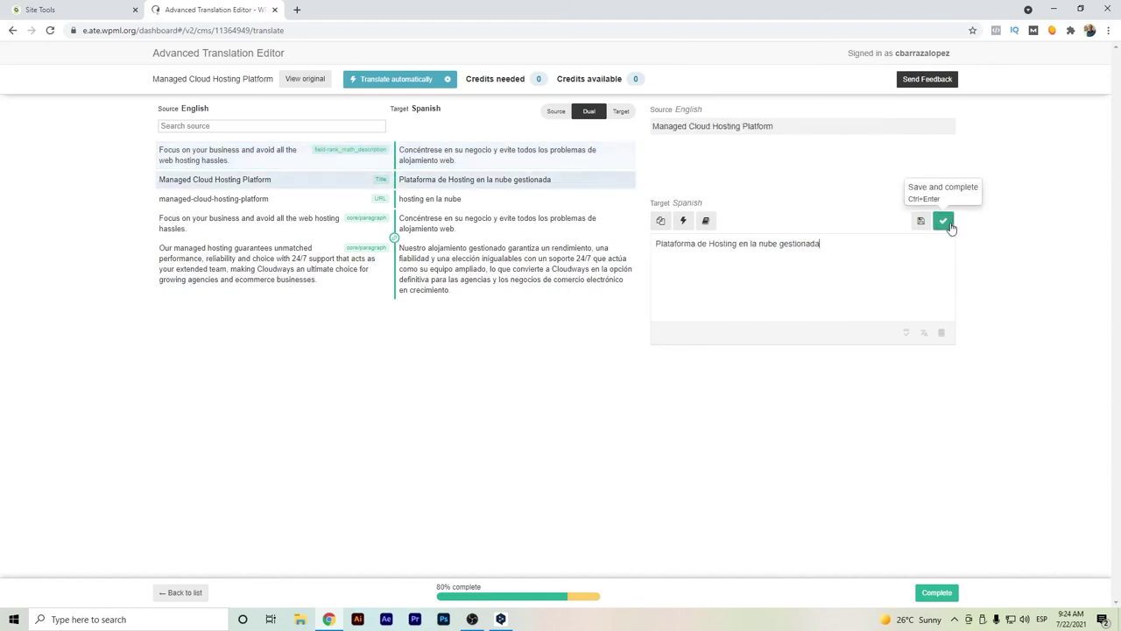
left_click(571, 156)
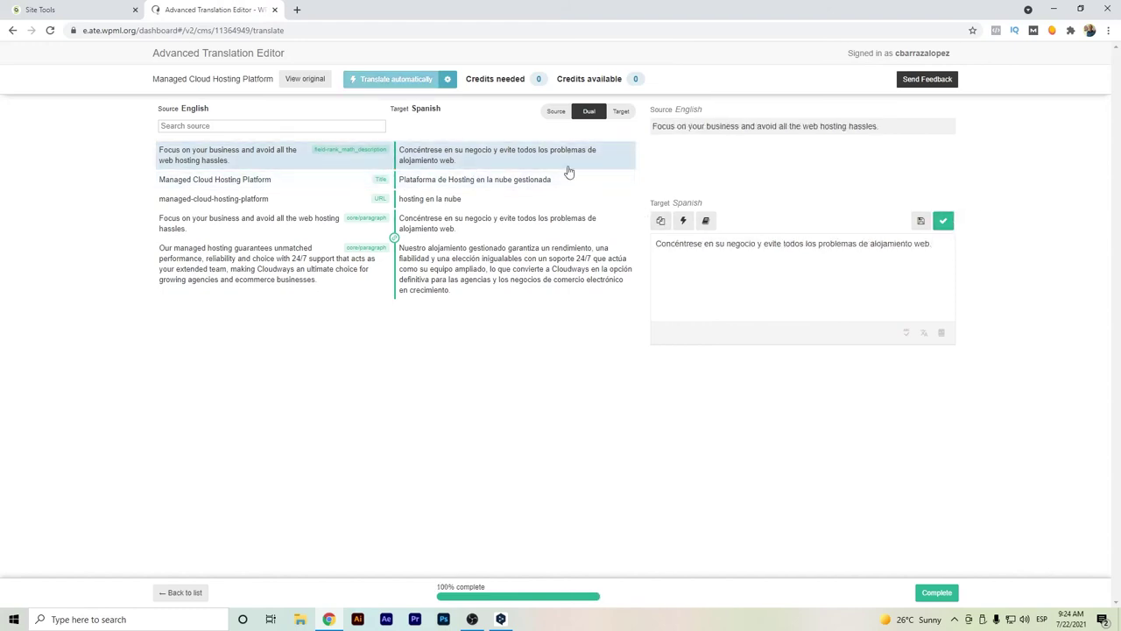
left_click_drag(912, 243, 870, 243)
type("Hosting en la nube")
key("Delete")
key("Delete")
key("Delete")
key("Delete")
key("Delete")
left_click(941, 221)
left_click(937, 593)
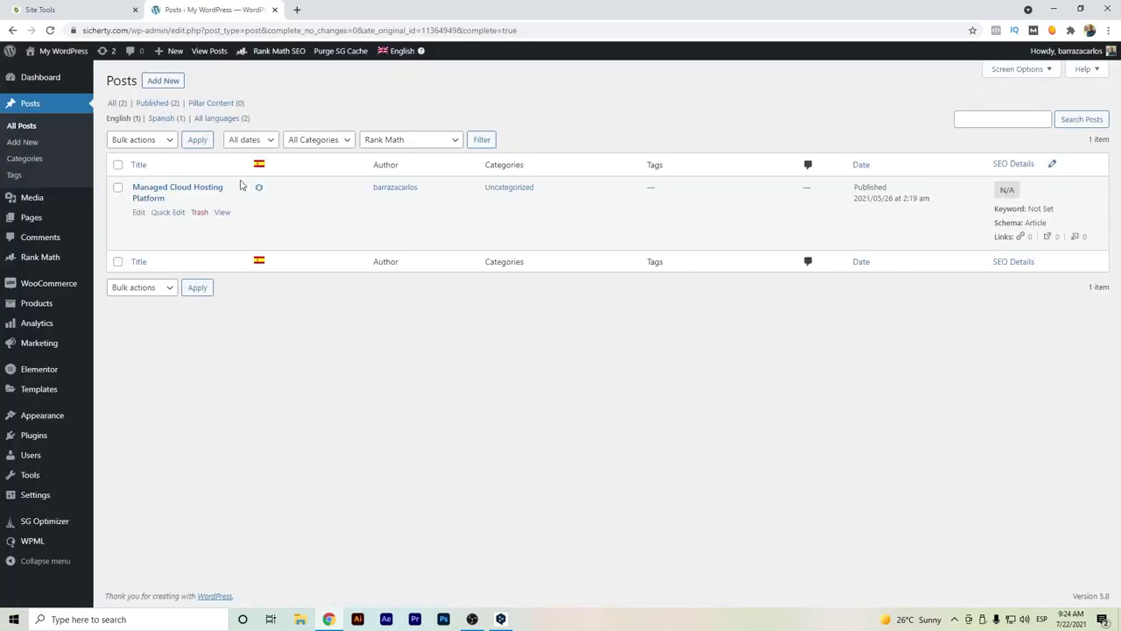
Step: Open the live post on the site in a new browser tab
right_click(223, 214)
left_click(263, 224)
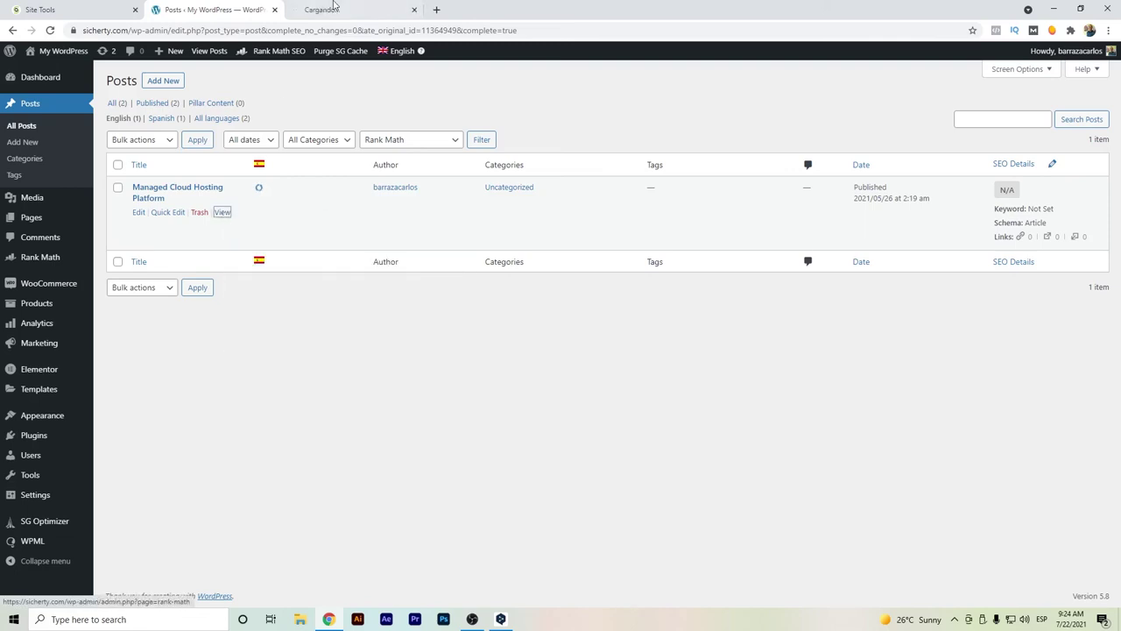
left_click(333, 7)
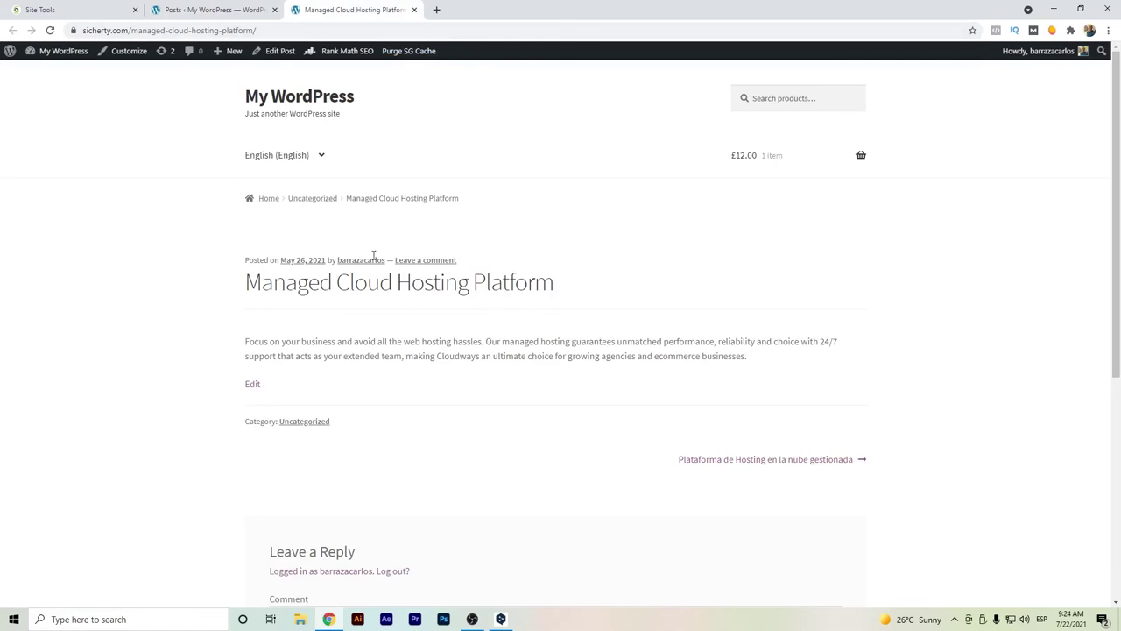
Step: Switch the post to Español and display its page source
mouse_move(268, 155)
left_click(272, 193)
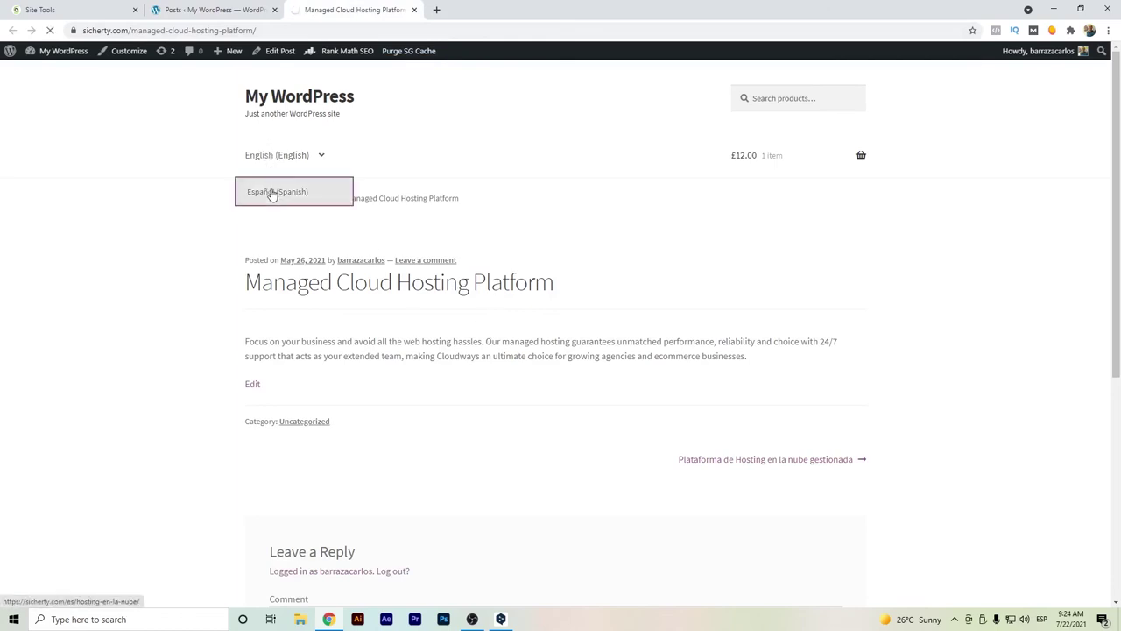
right_click(123, 310)
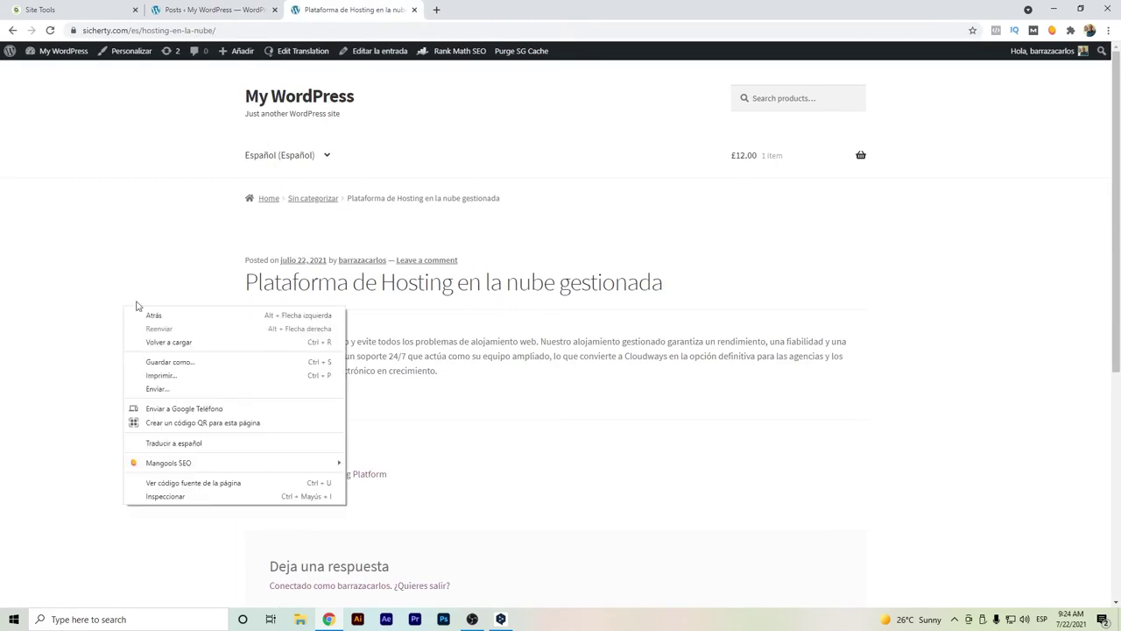
left_click(246, 484)
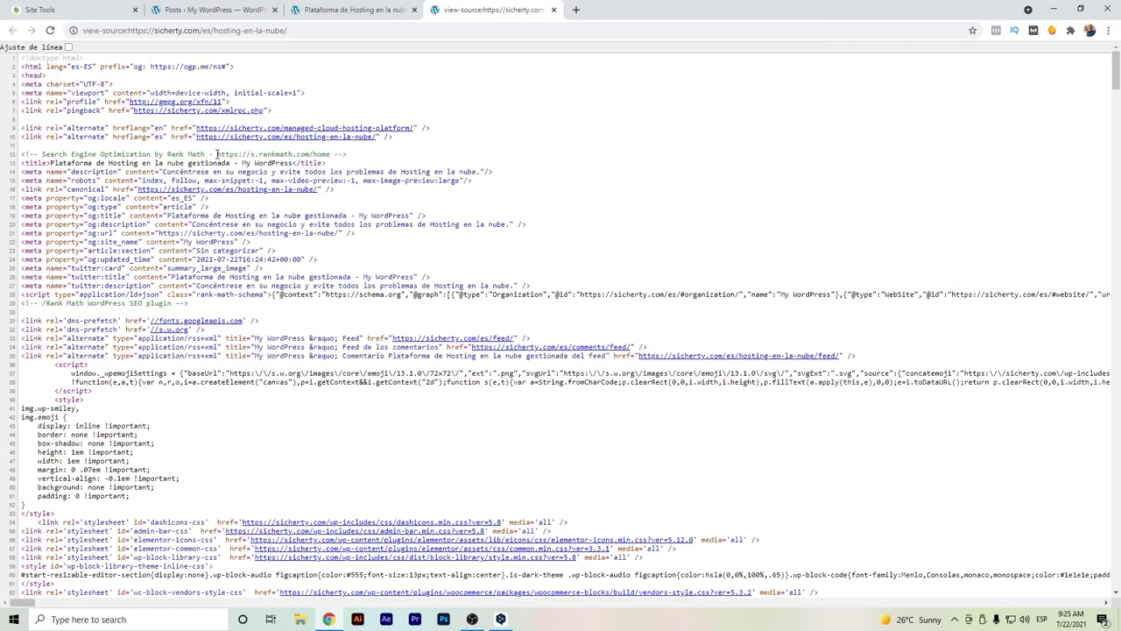
left_click_drag(23, 128, 426, 144)
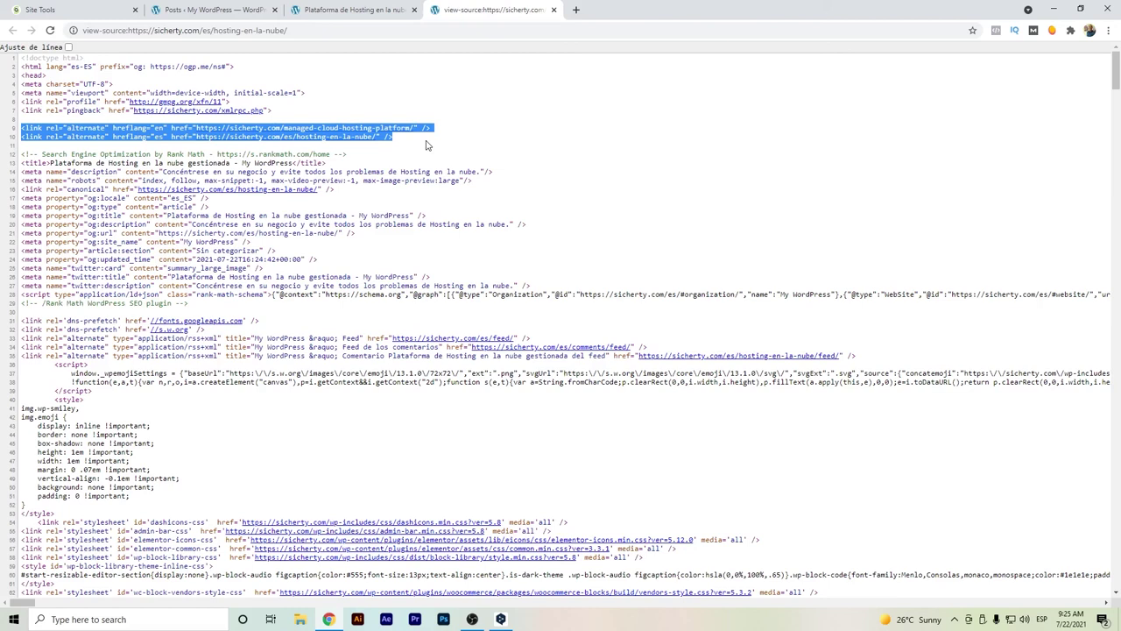
left_click(163, 125)
double_click(158, 128)
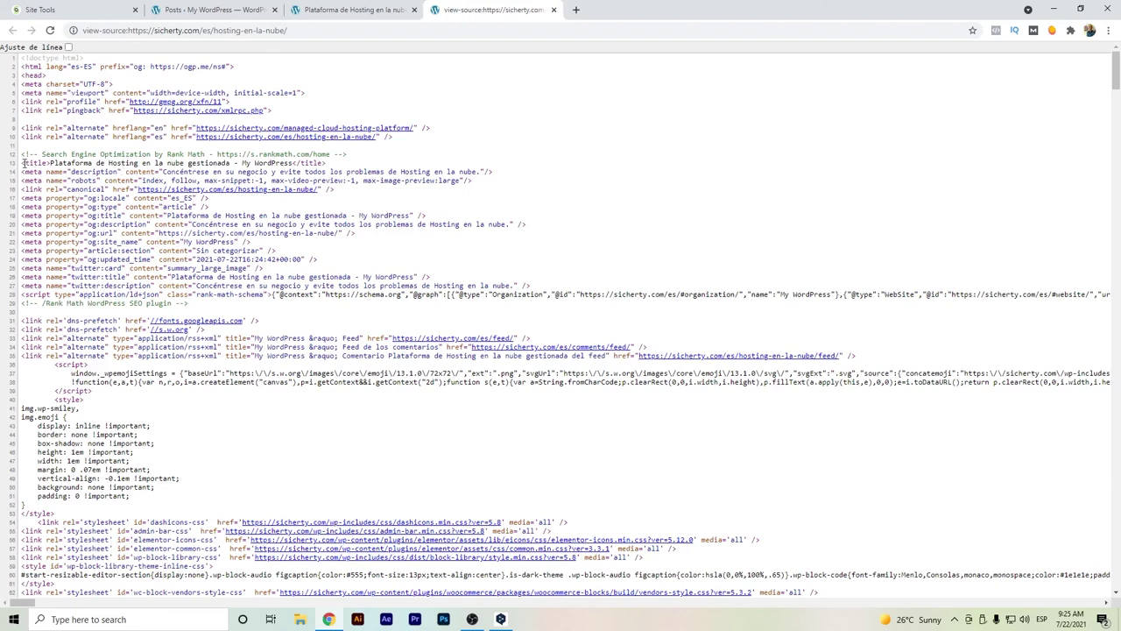
left_click_drag(24, 163, 329, 165)
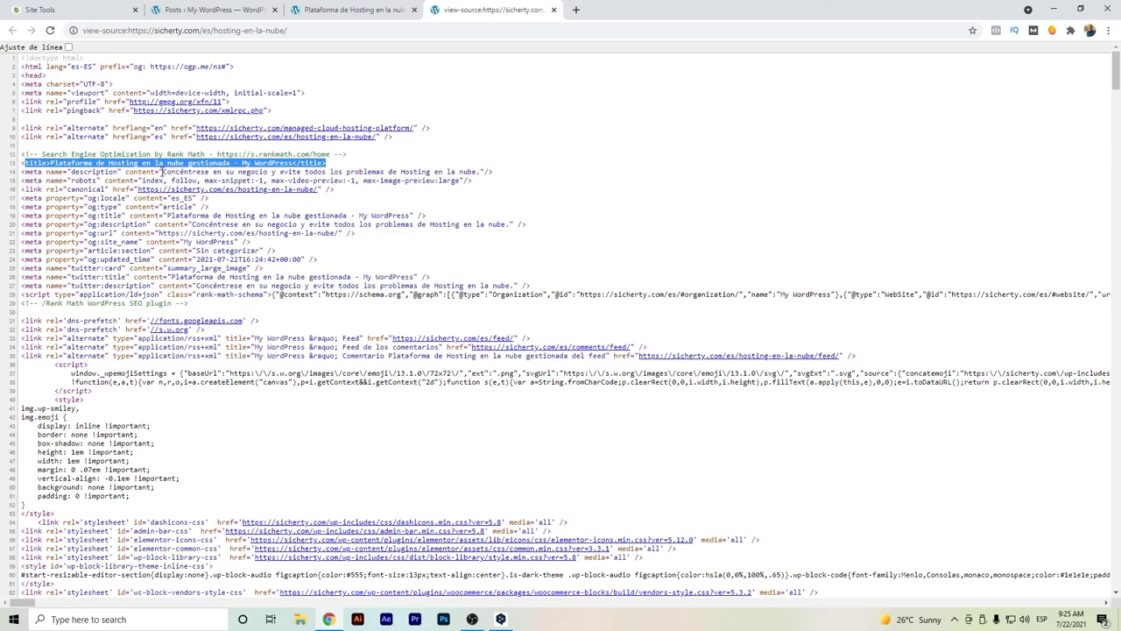
left_click_drag(162, 172, 478, 172)
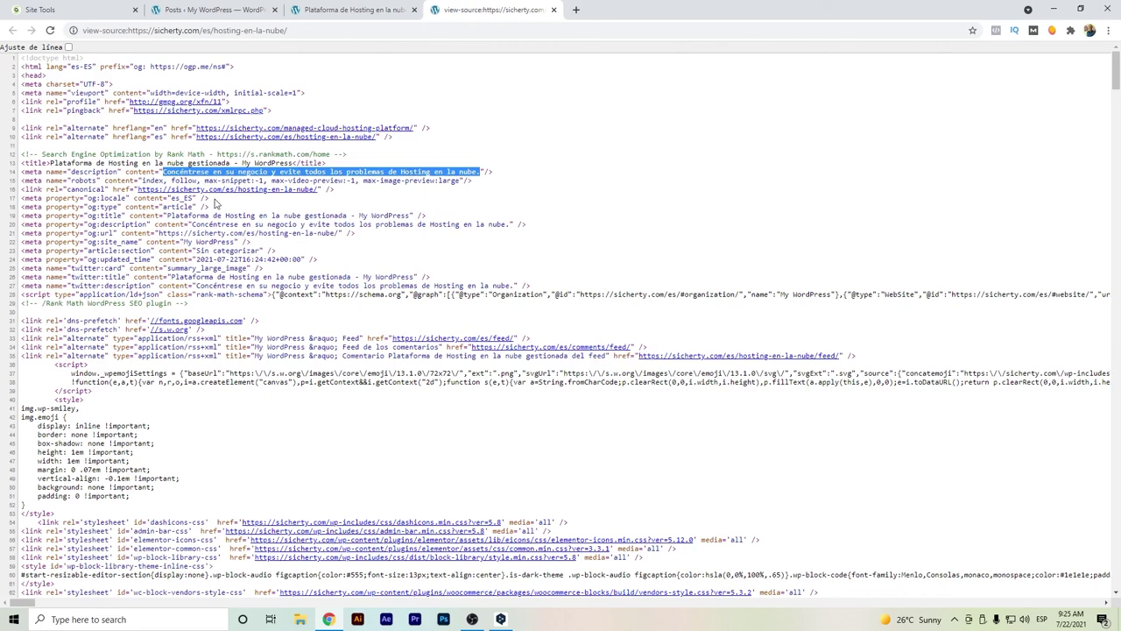
left_click_drag(208, 199, 166, 199)
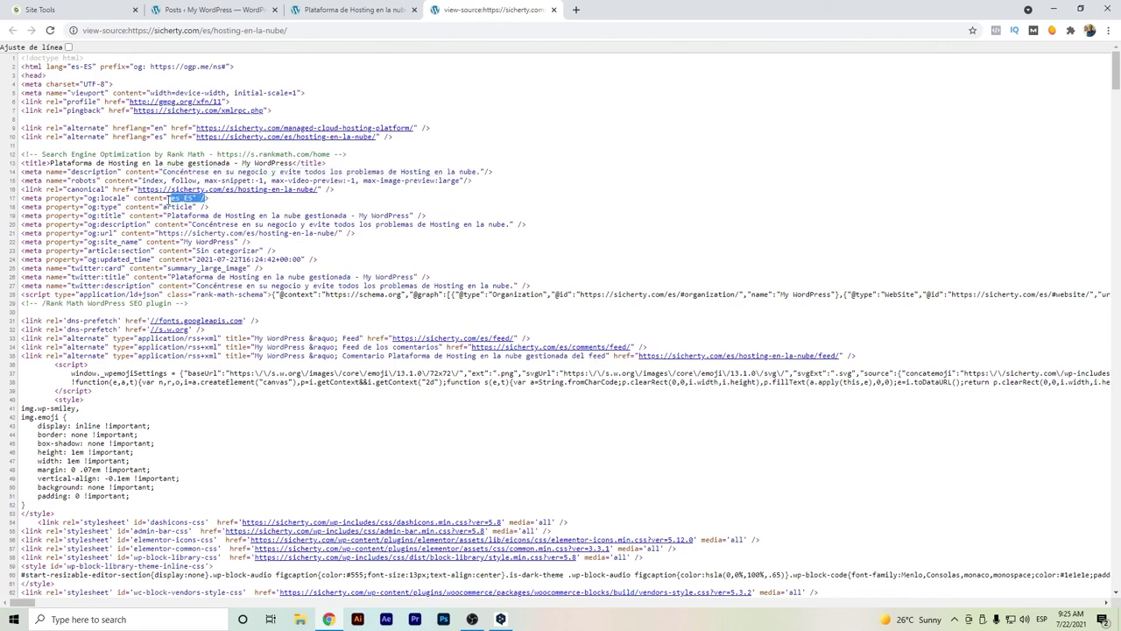
left_click(172, 204)
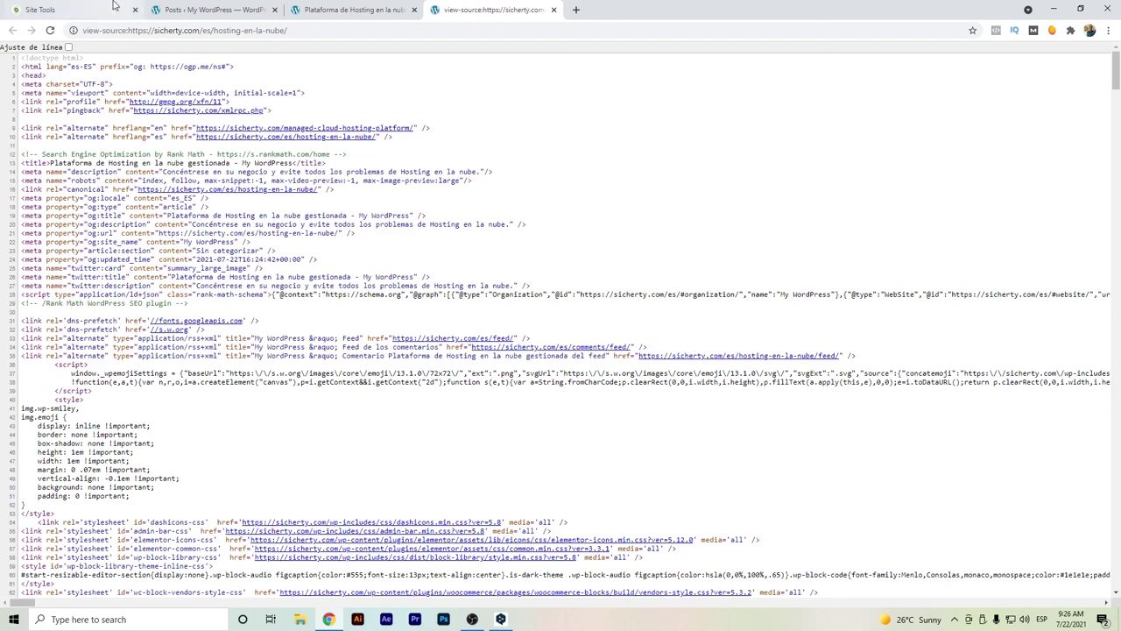
Step: Return to the Spanish post tab and highlight the /es/hosting-en-la-nube/ slug in the address bar
left_click(209, 10)
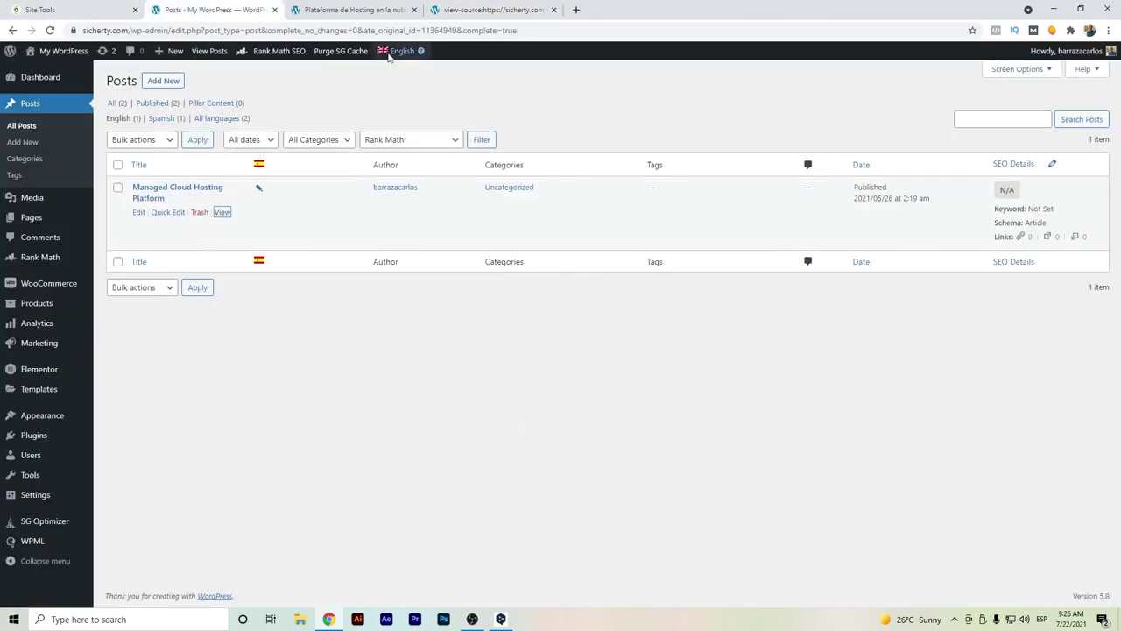
left_click(349, 10)
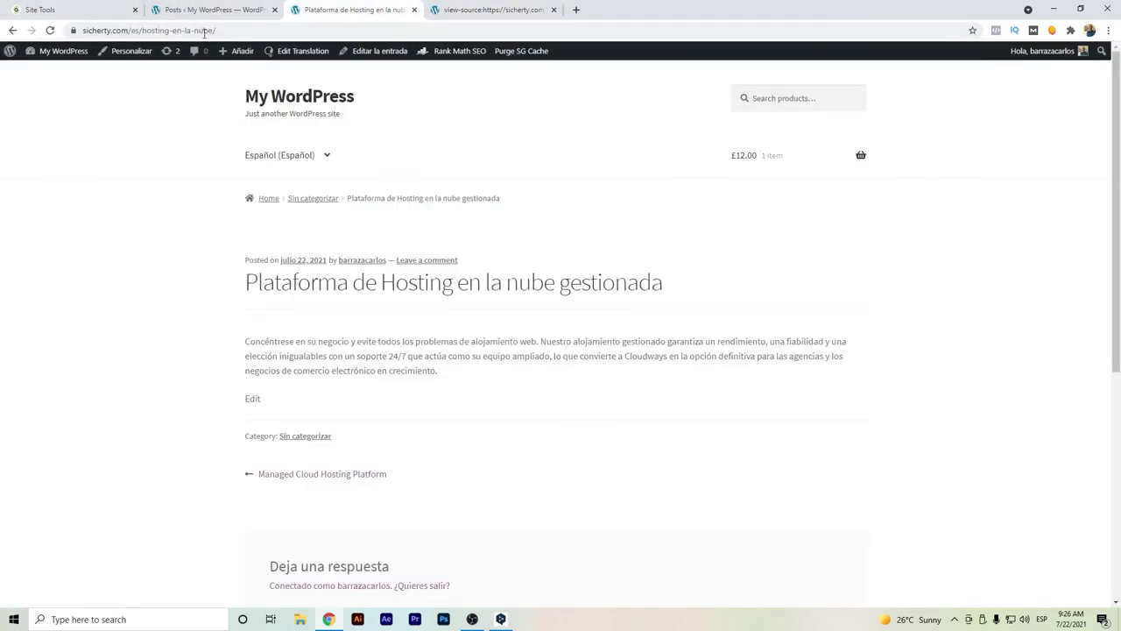
left_click_drag(222, 33, 131, 31)
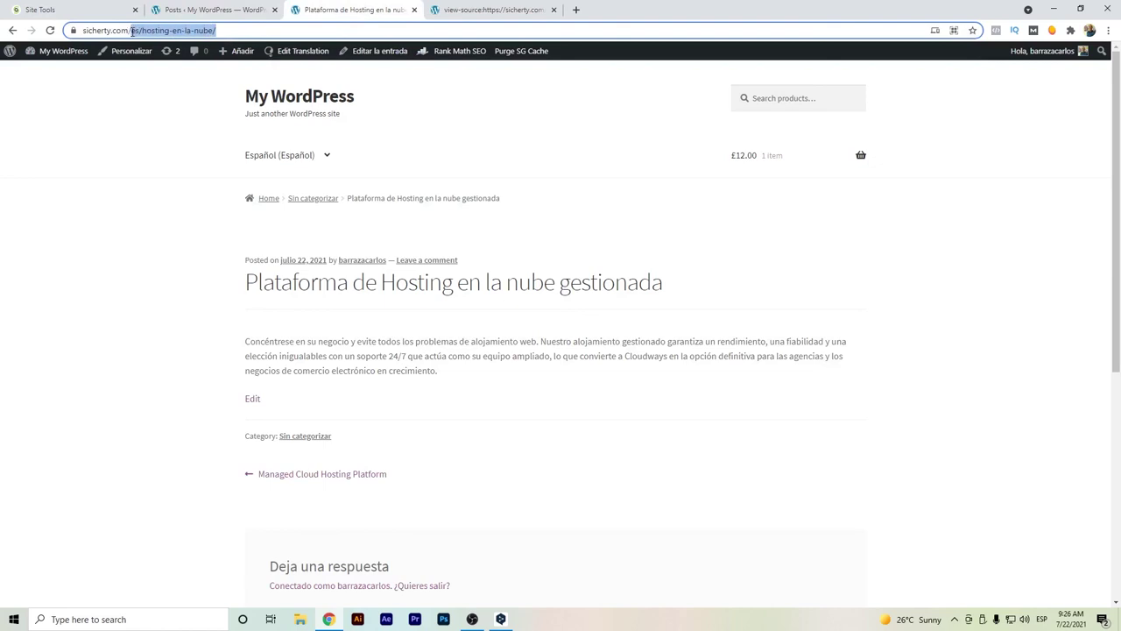